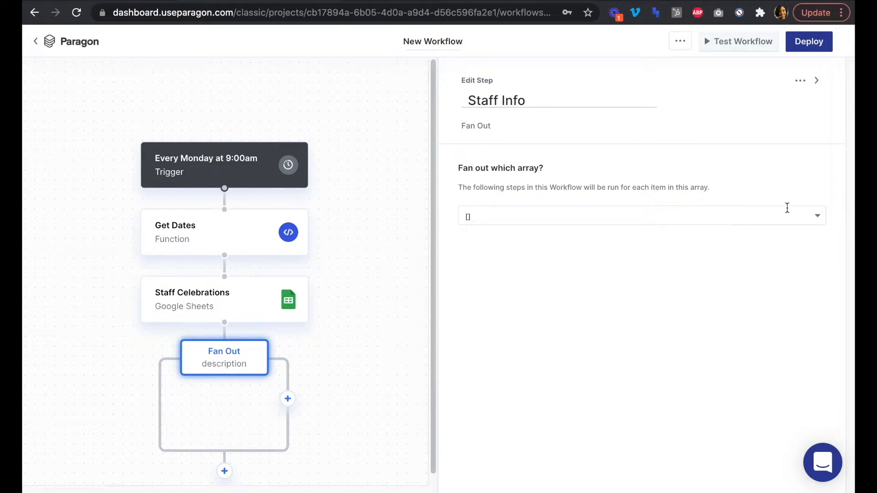
- Set the Staff Info fan out to iterate over the result array from the Staff Celebrations step
click(818, 215)
click(817, 214)
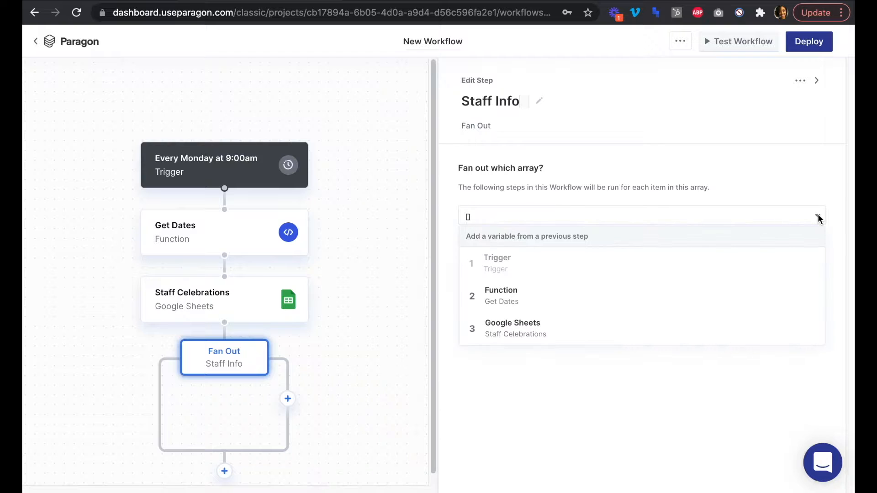
click(658, 329)
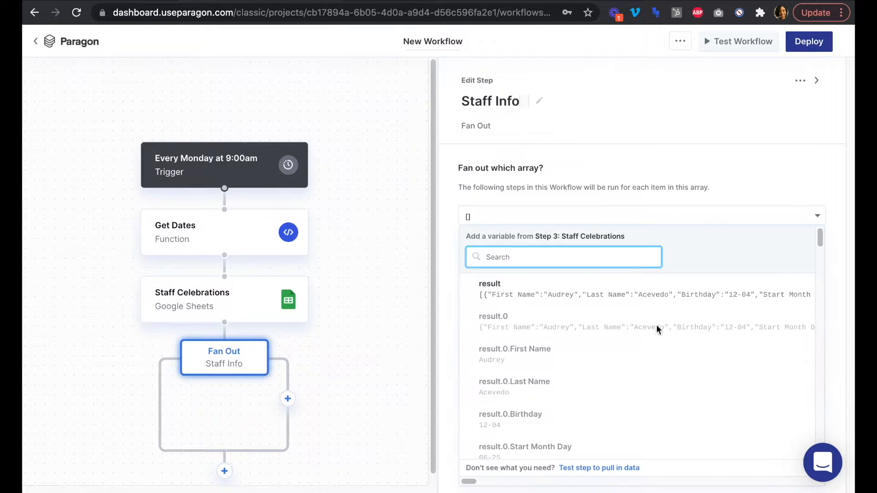
click(604, 295)
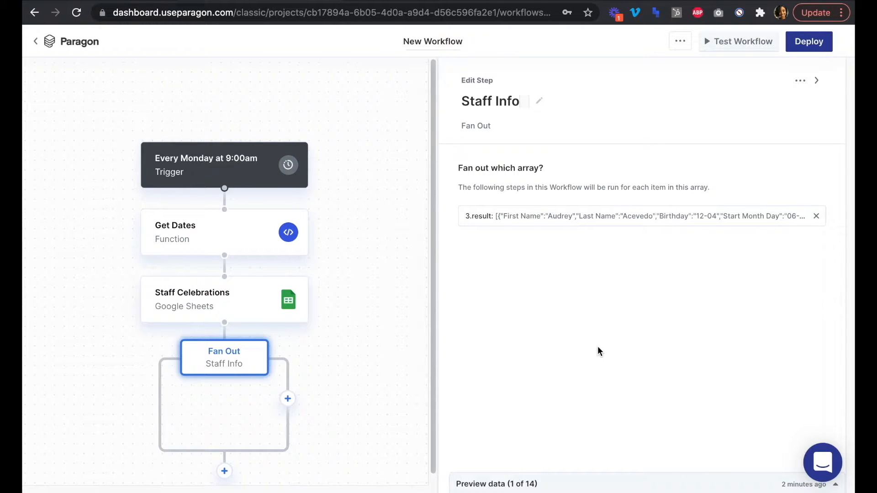
- Test the Staff Celebrations Google Sheets step and look through the returned staff records
click(261, 303)
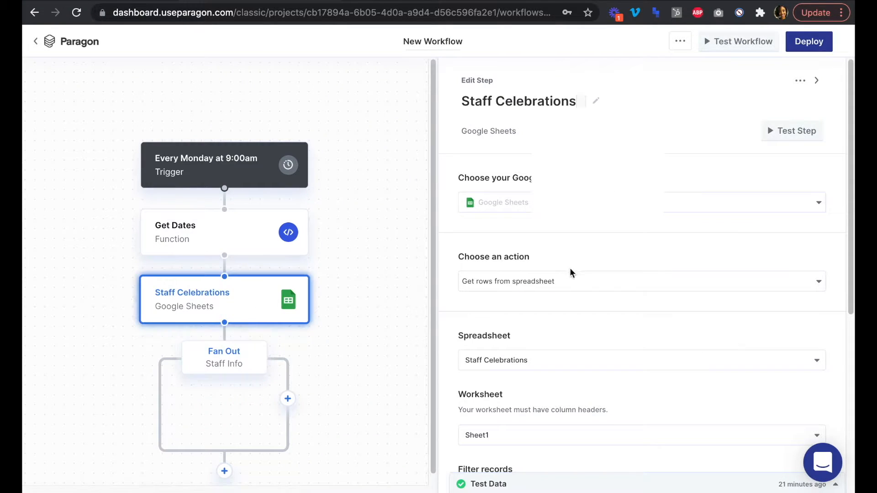
click(794, 133)
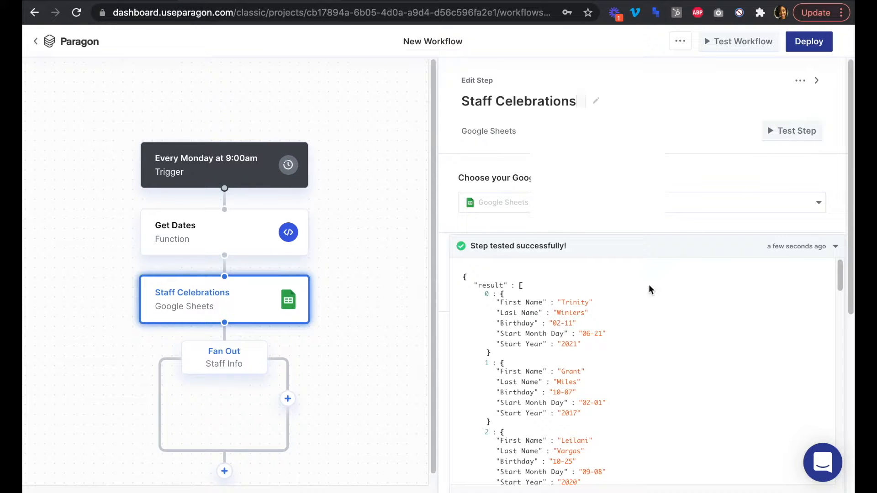
scroll(647, 288, down, 5)
scroll(646, 297, down, 15)
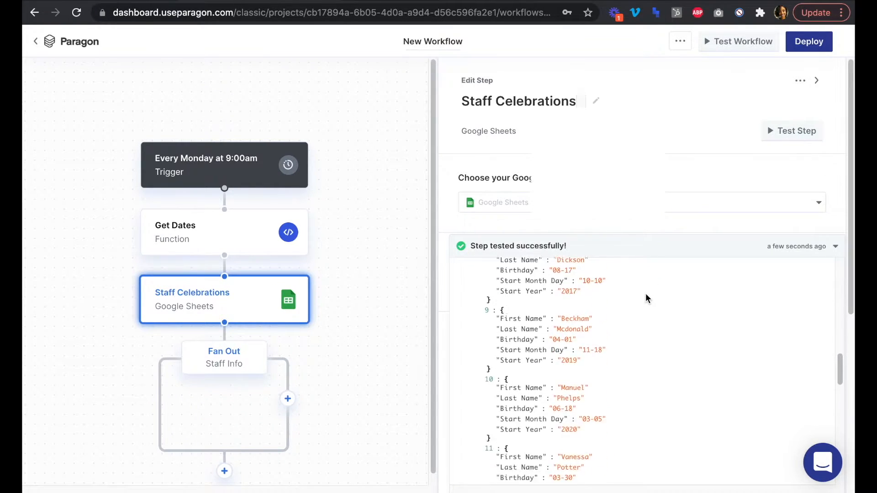
scroll(645, 297, down, 5)
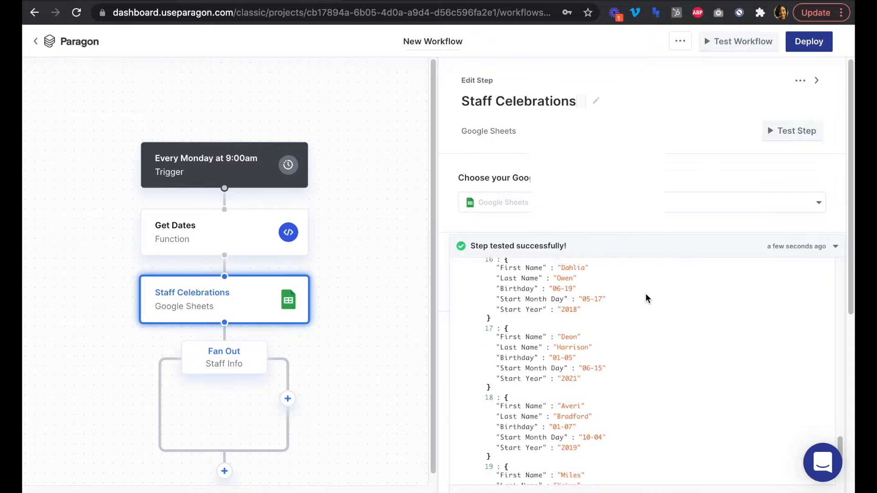
scroll(645, 298, up, 20)
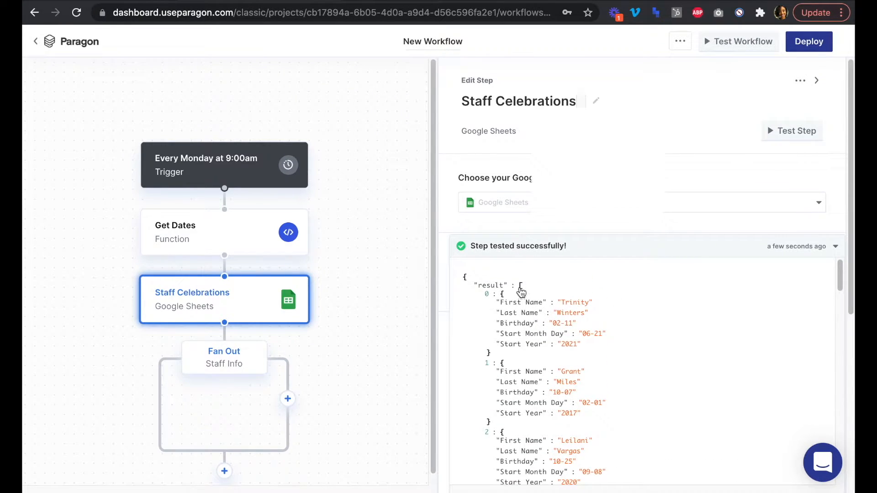
- Examine the structure of the tested result array by collapsing and re-expanding it and reading through its records
click(521, 286)
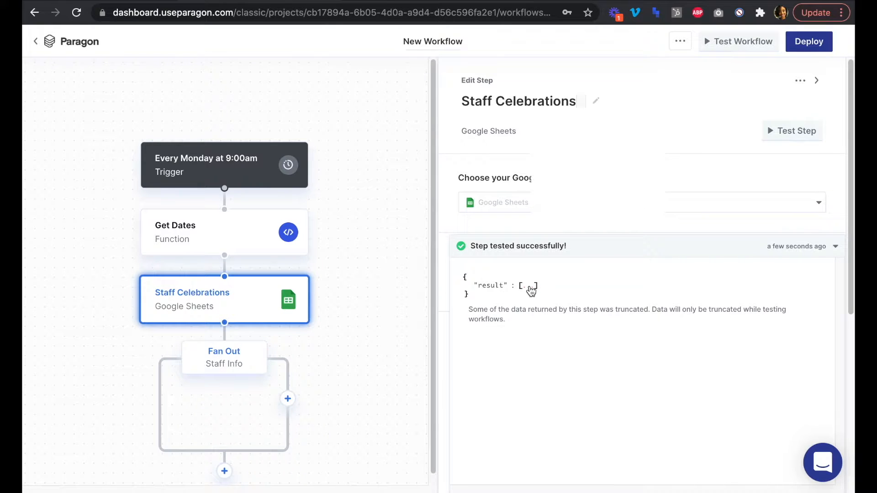
click(529, 287)
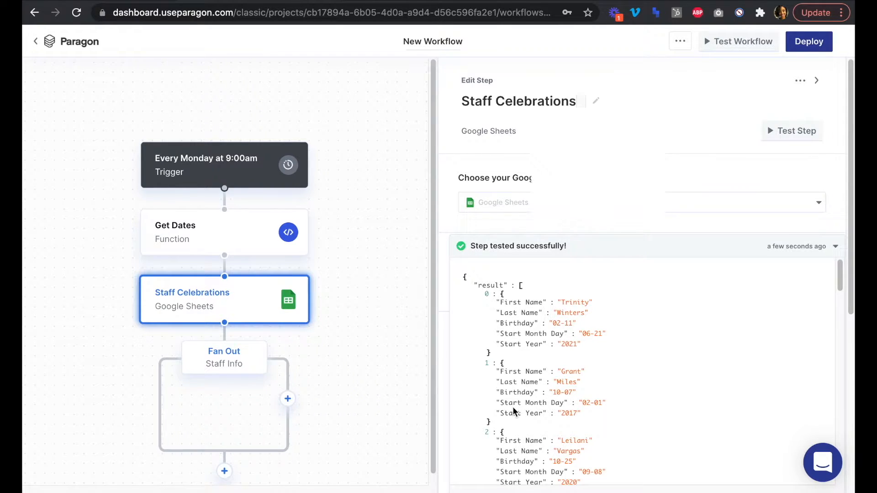
scroll(501, 301, down, 20)
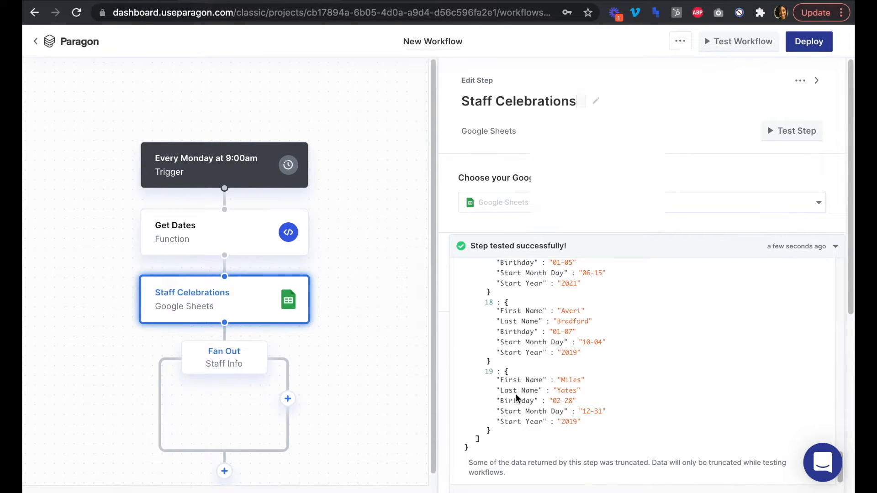
scroll(530, 377, up, 18)
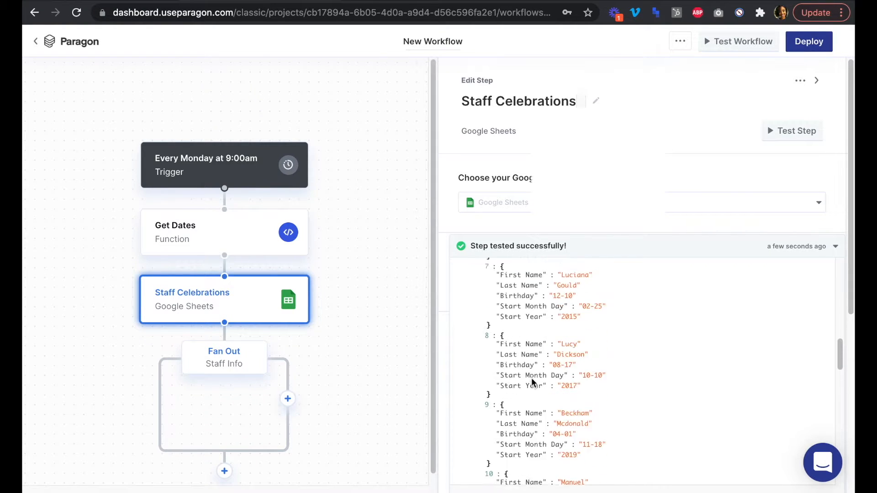
scroll(532, 381, up, 6)
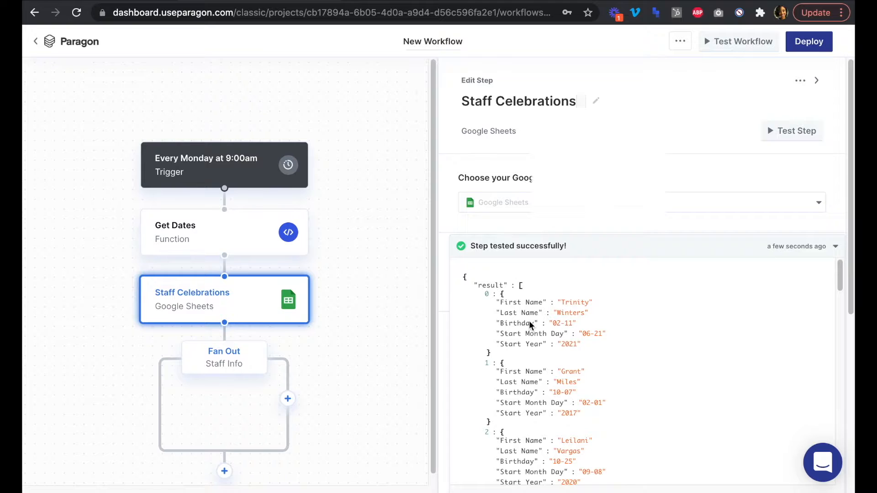
click(520, 287)
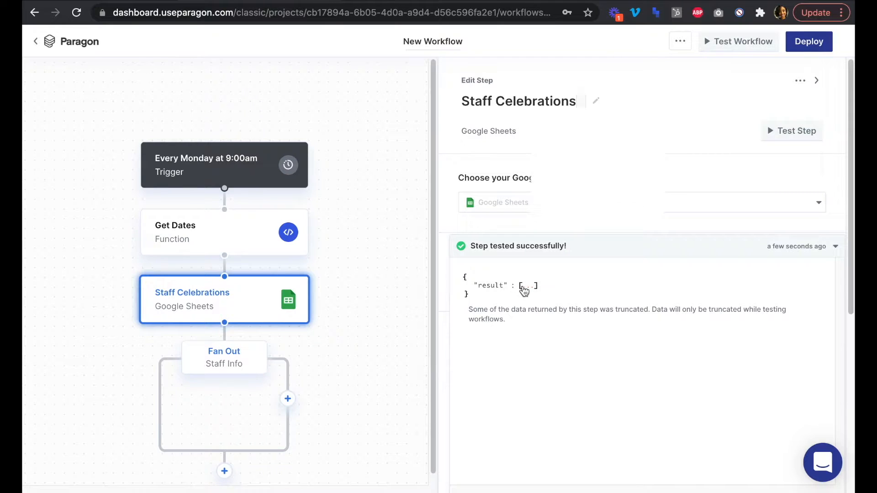
click(522, 287)
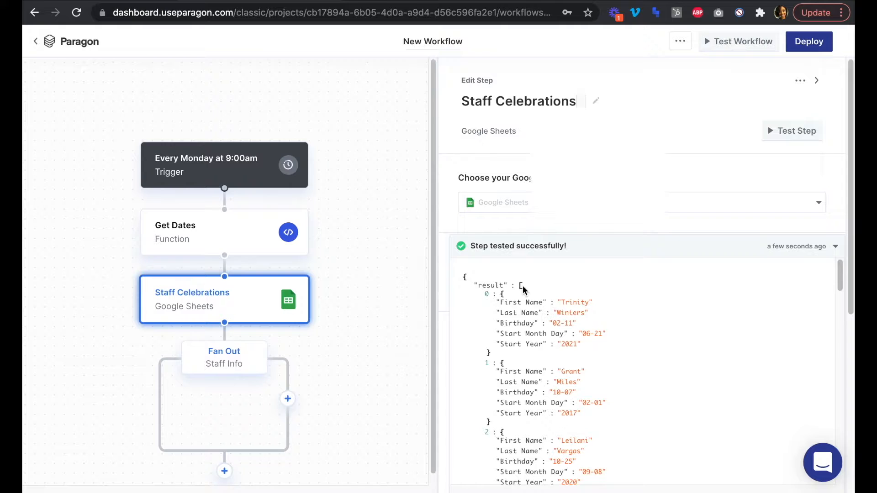
- View the preview data of the Staff Info fan out step
click(240, 362)
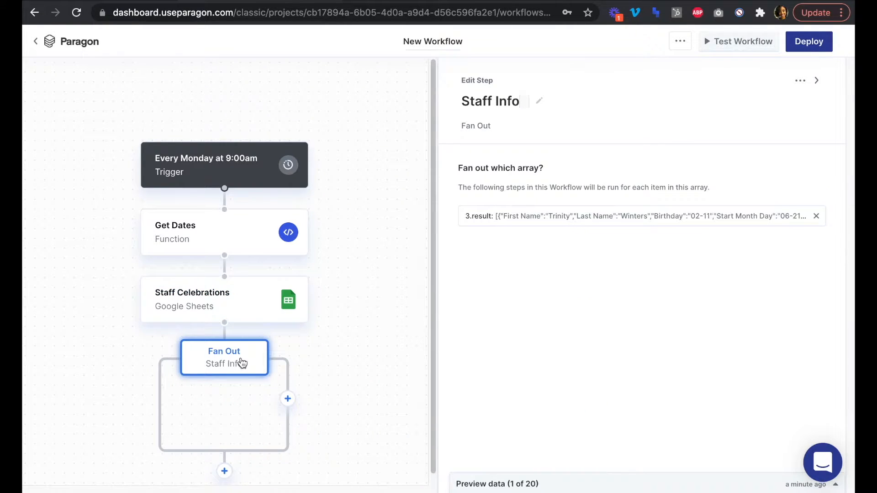
click(513, 483)
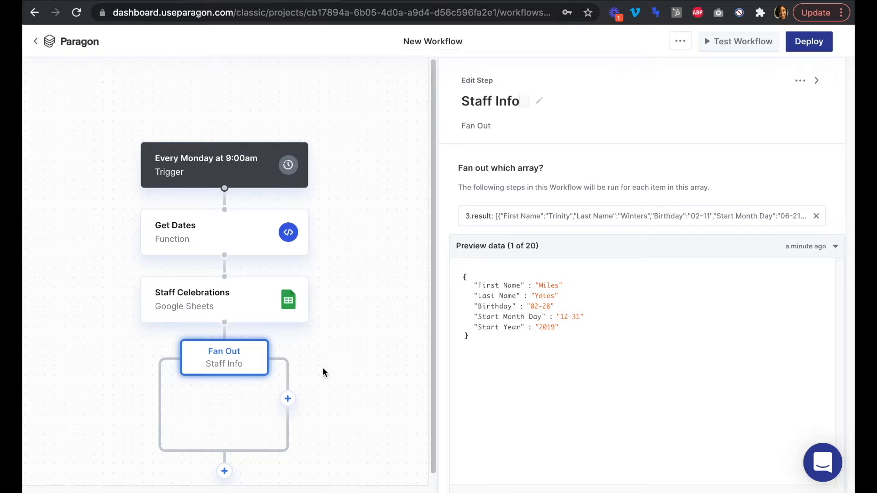
- Add a Conditional step inside the Staff Info fan out and name it "Staff Celebration?"
click(287, 399)
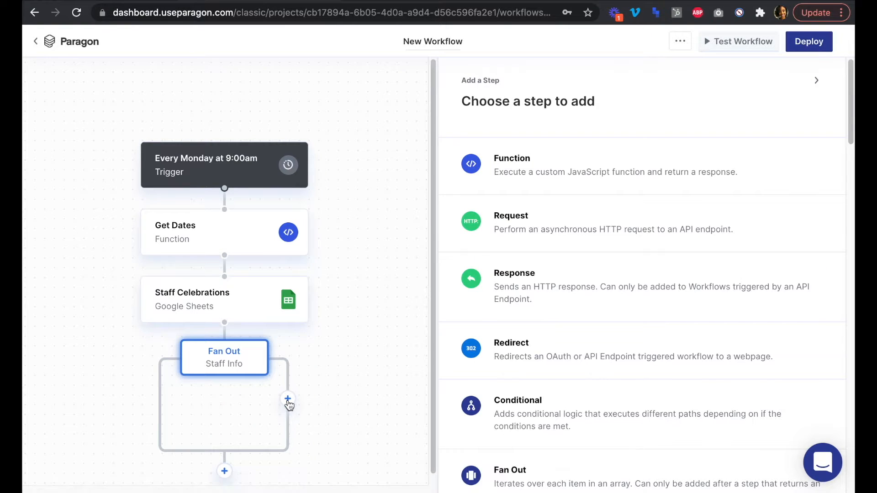
scroll(553, 356, down, 1)
click(552, 352)
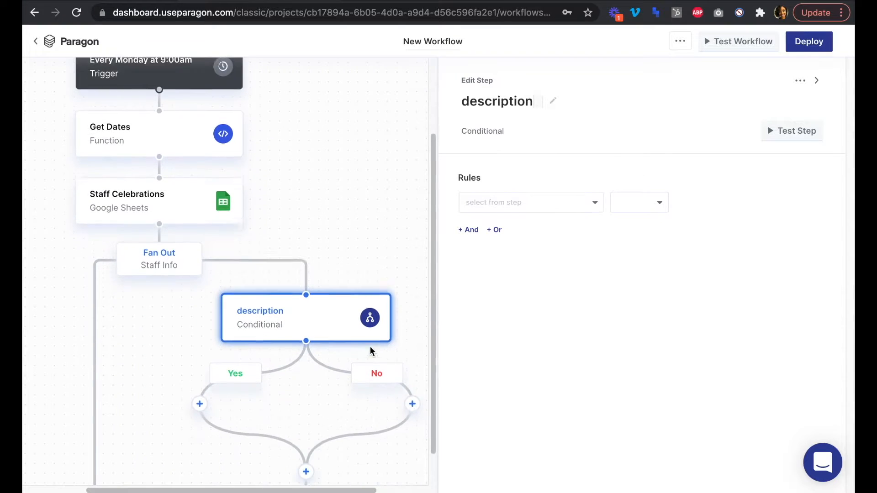
click(511, 100)
text(St)
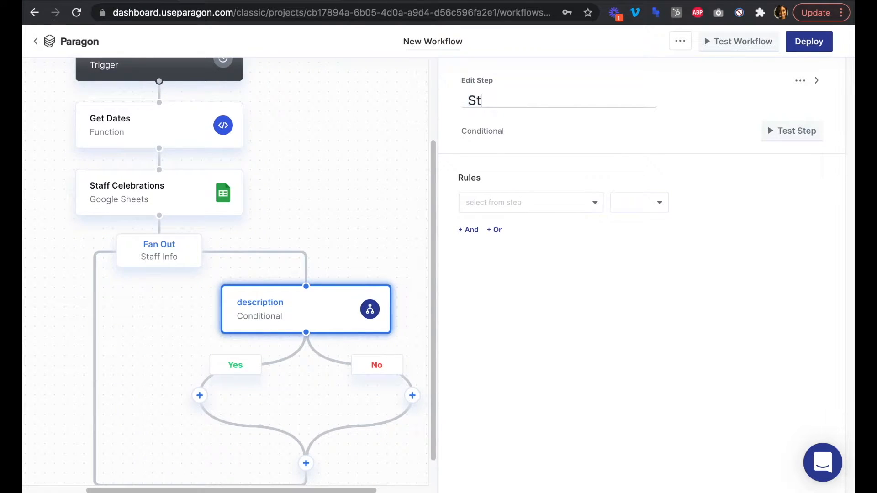
text(aff Celebration?)
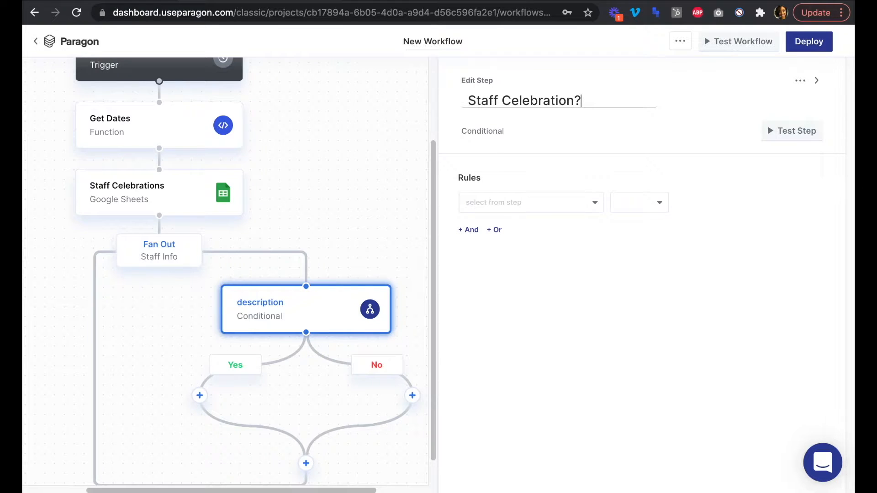
click(562, 128)
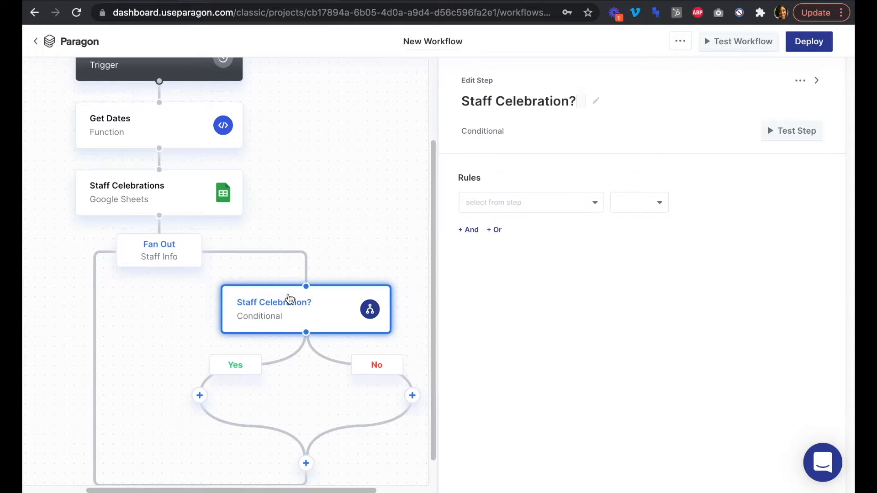
- Define the first rule as Staff Info's instance.Birthday, (Date/time) After, Get Dates' result.today
click(592, 207)
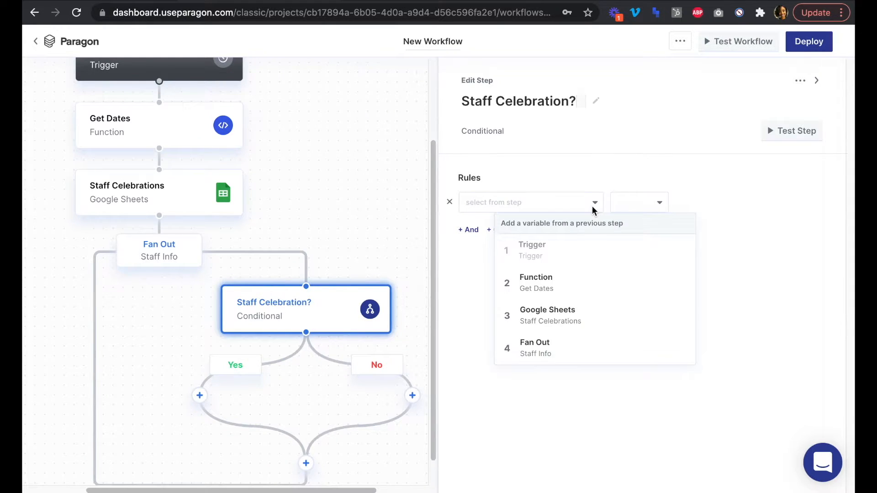
click(545, 352)
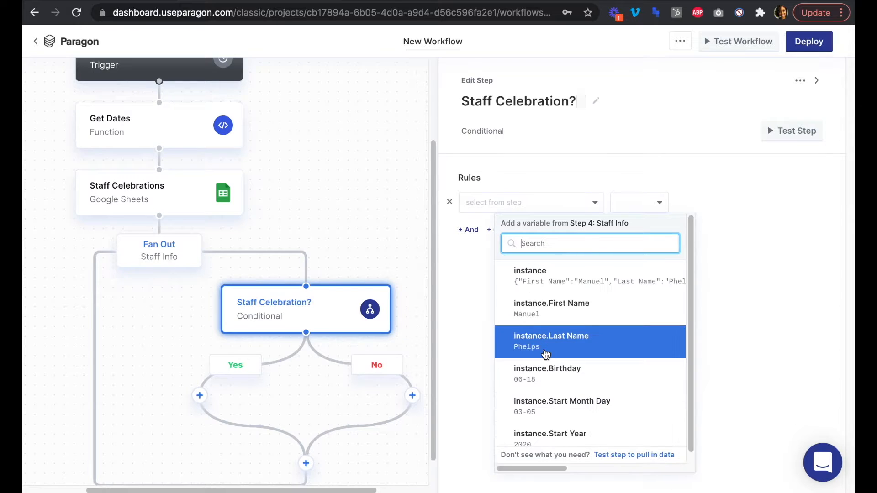
click(556, 373)
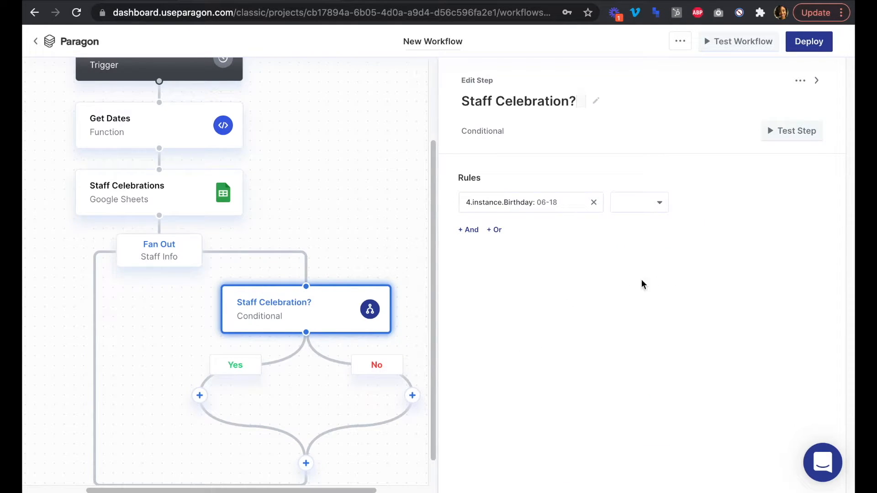
click(659, 204)
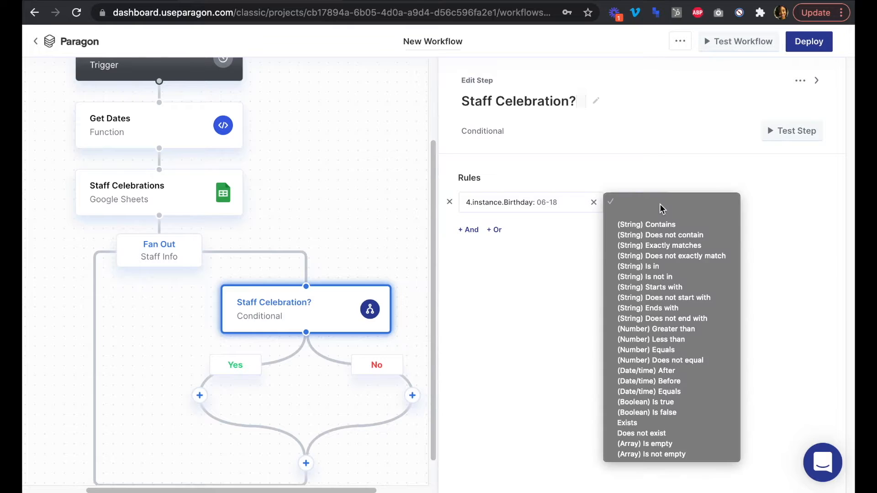
click(658, 370)
click(795, 206)
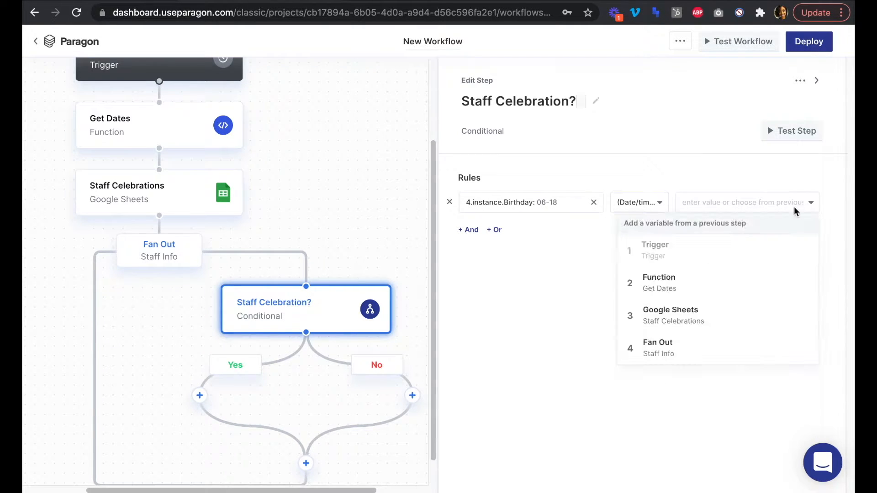
click(676, 282)
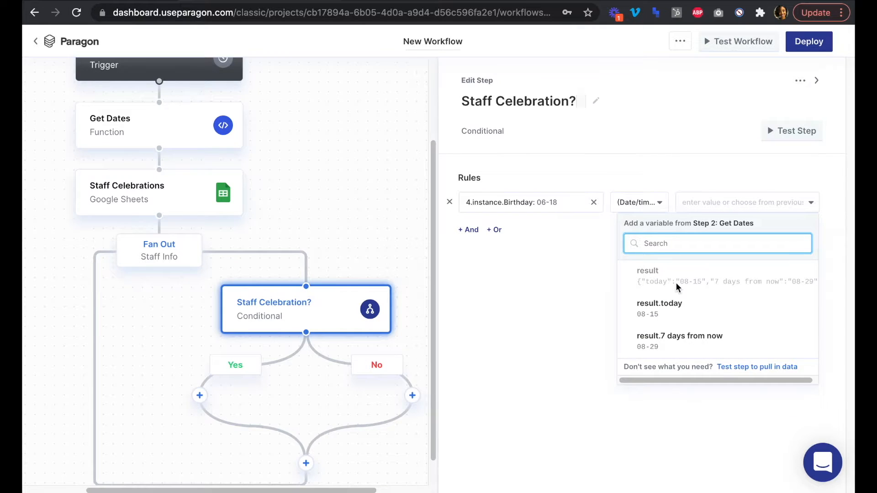
click(682, 312)
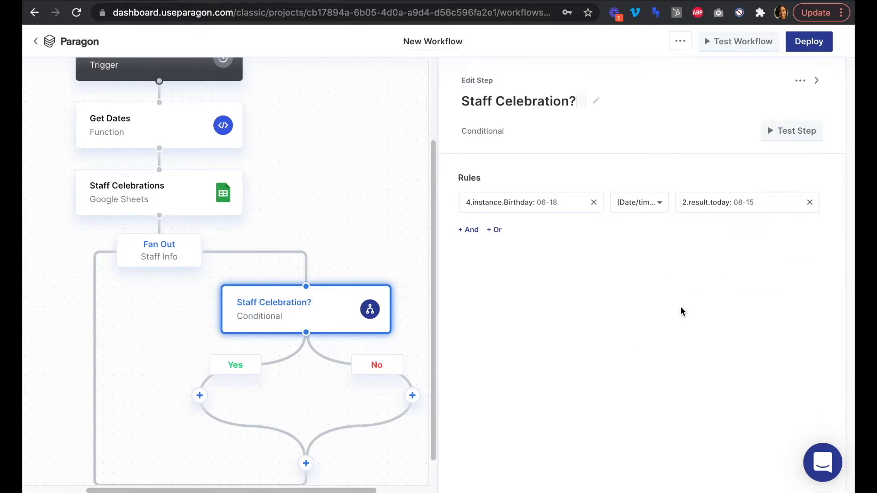
- Add an And rule comparing Staff Info's instance.Birthday, (Date/time) Before, with Get Dates' result.7 days from now
click(469, 230)
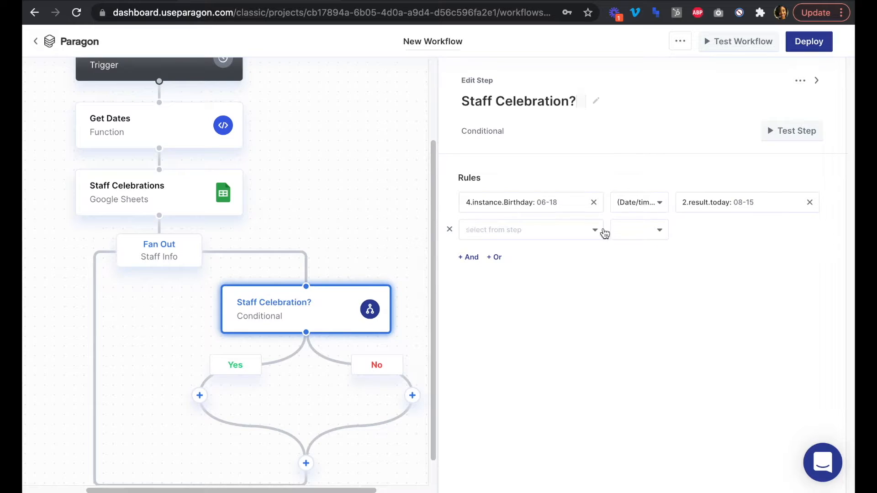
click(594, 230)
click(578, 372)
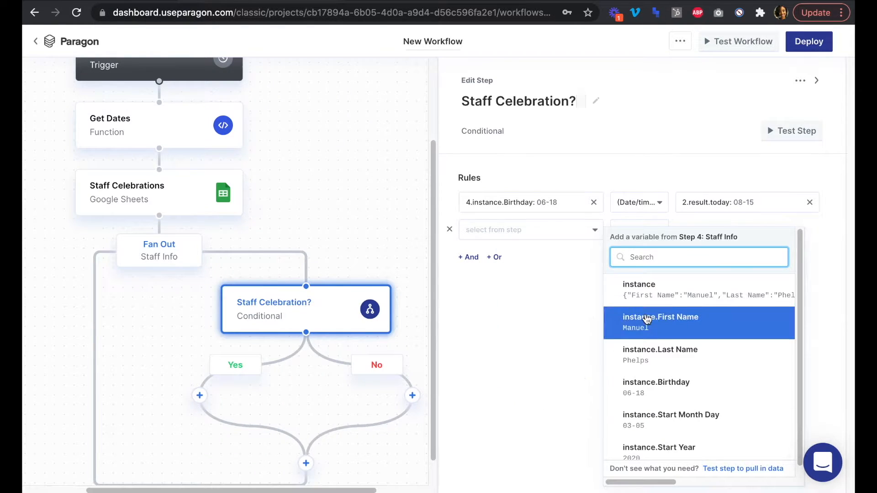
click(654, 387)
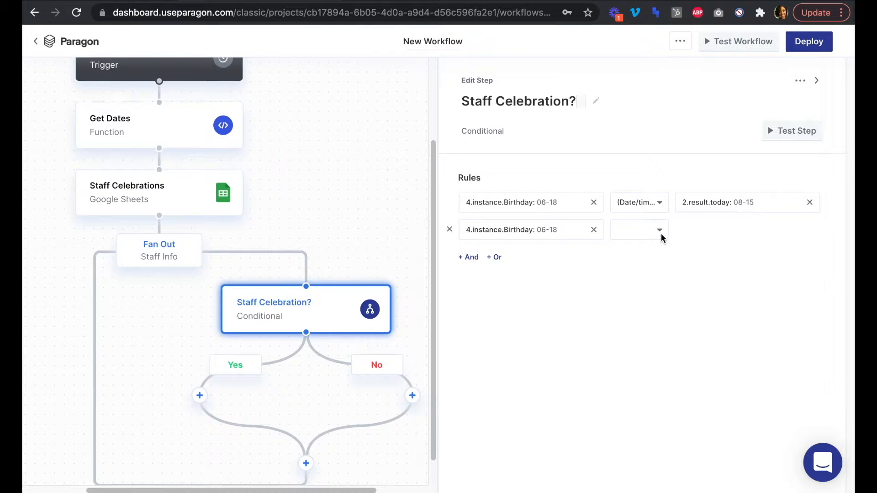
click(661, 232)
click(671, 407)
click(806, 230)
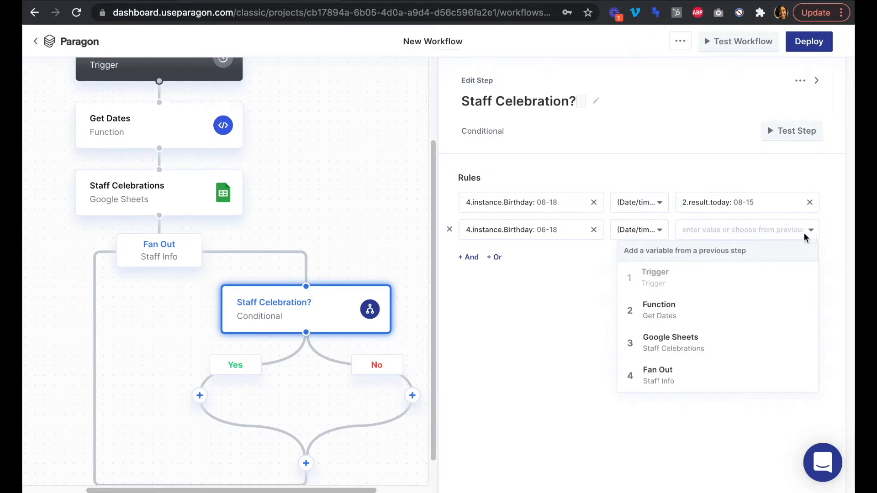
click(710, 316)
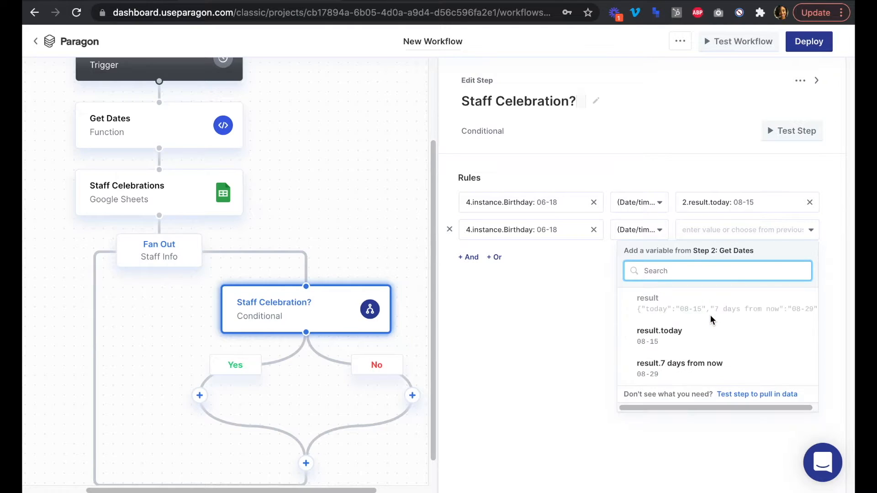
click(701, 369)
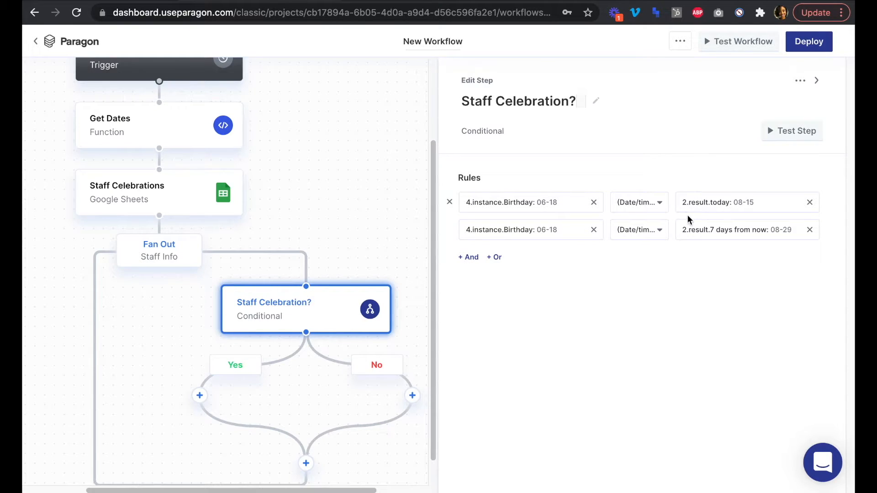
- Add an Or rule comparing Staff Info's instance.Start Month Day, (Date/time) After, with Get Dates' result.today
click(497, 258)
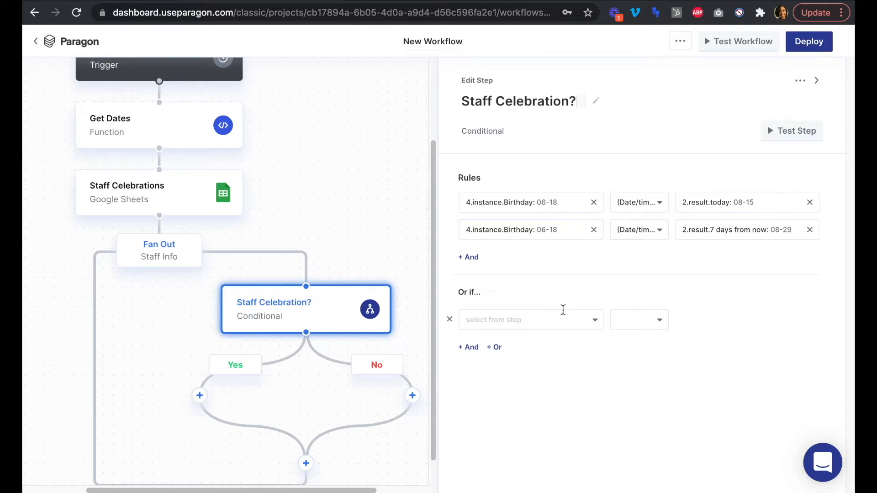
click(594, 321)
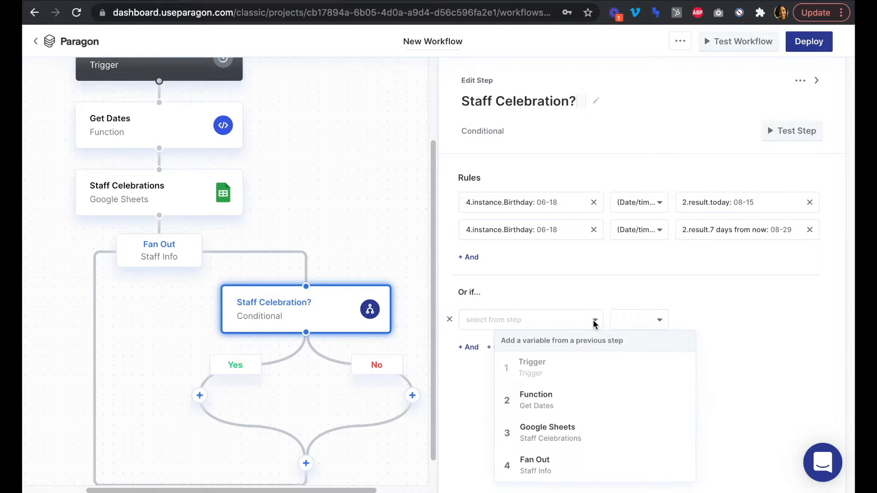
click(577, 460)
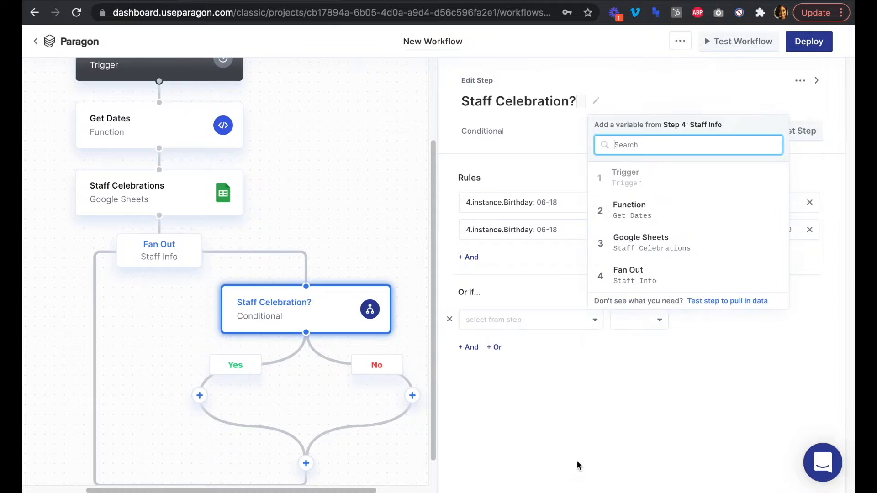
scroll(694, 355, down, 1)
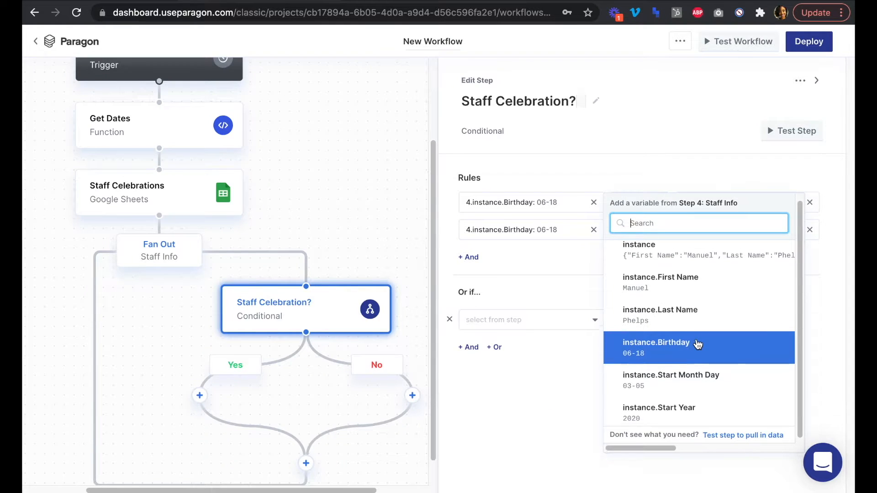
click(685, 381)
click(660, 319)
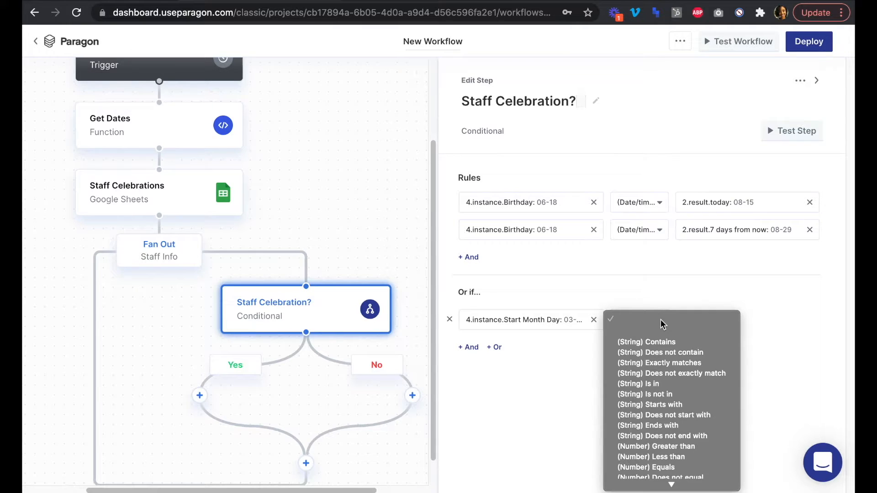
scroll(660, 391, down, 5)
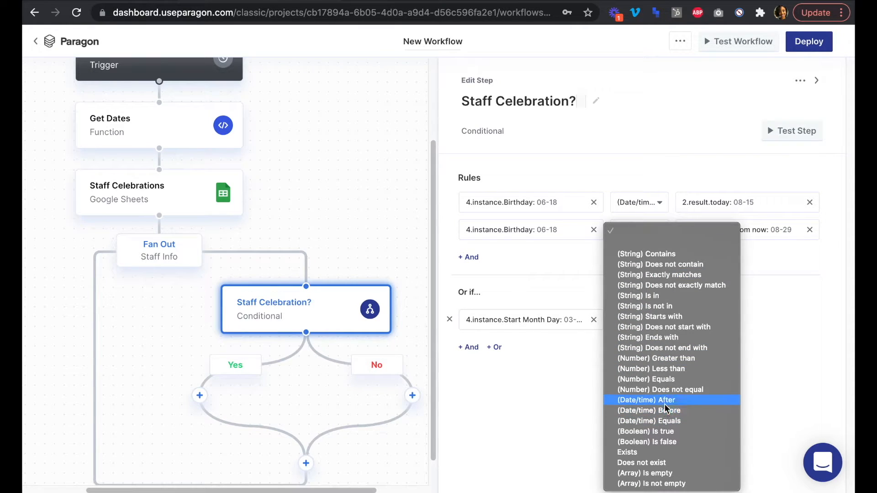
click(665, 401)
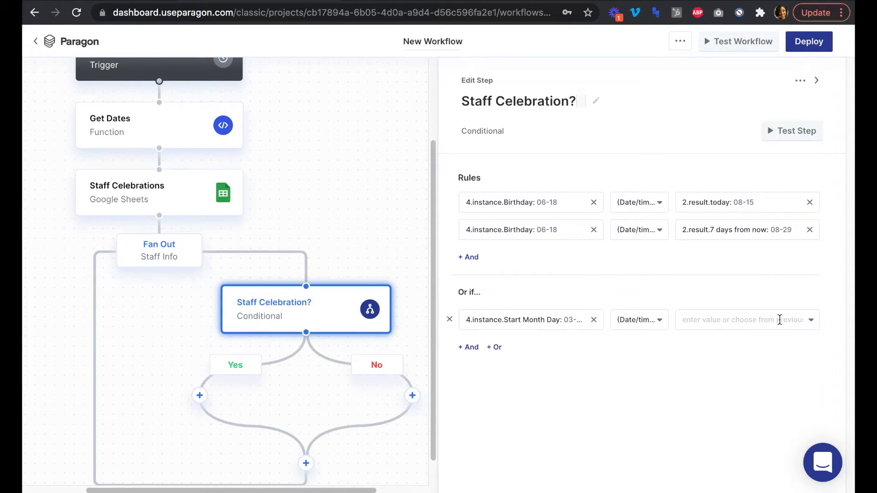
click(810, 320)
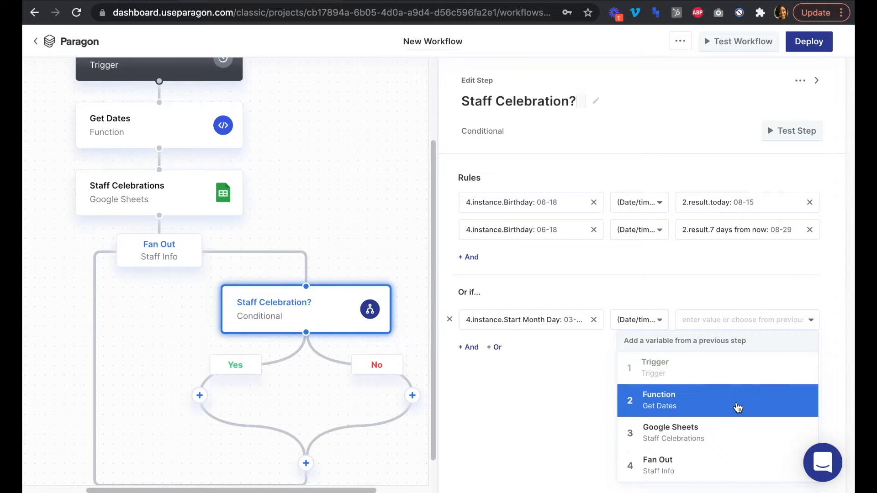
click(738, 407)
click(717, 232)
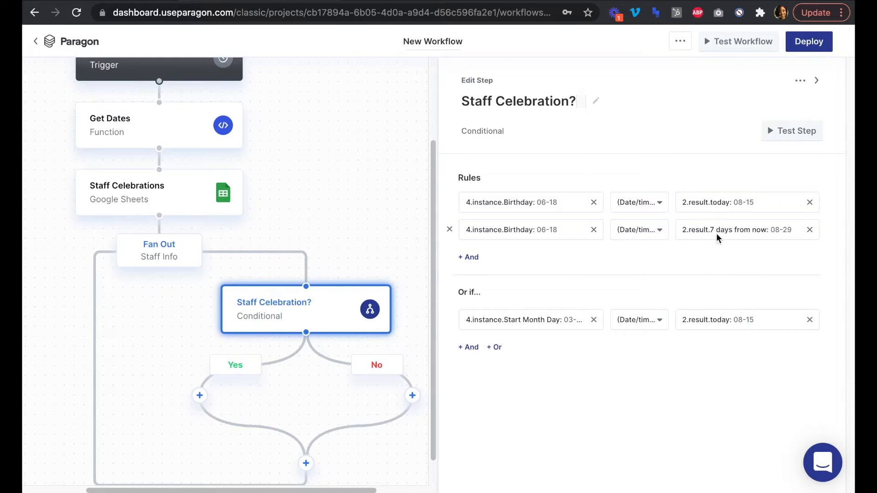
- Add an And rule to the Or group comparing Staff Info's instance.Start Month Day, (Date/time) Before, with Get Dates' result.7 days from now
click(469, 347)
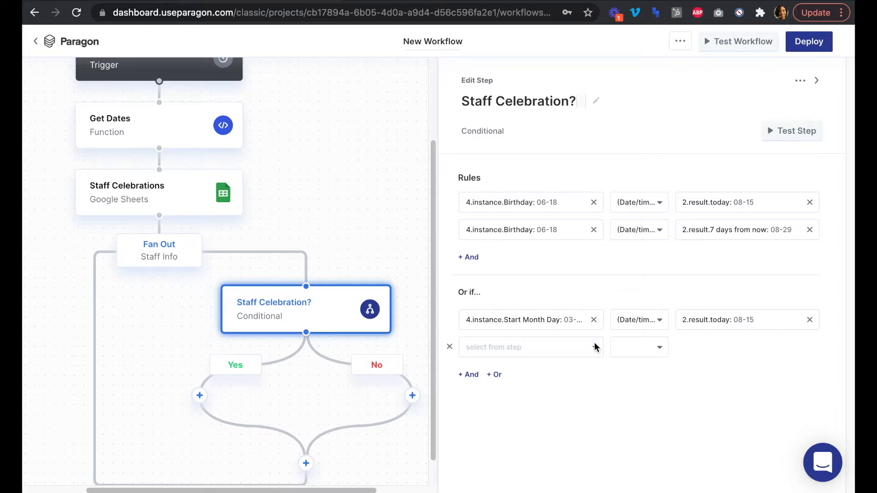
click(594, 348)
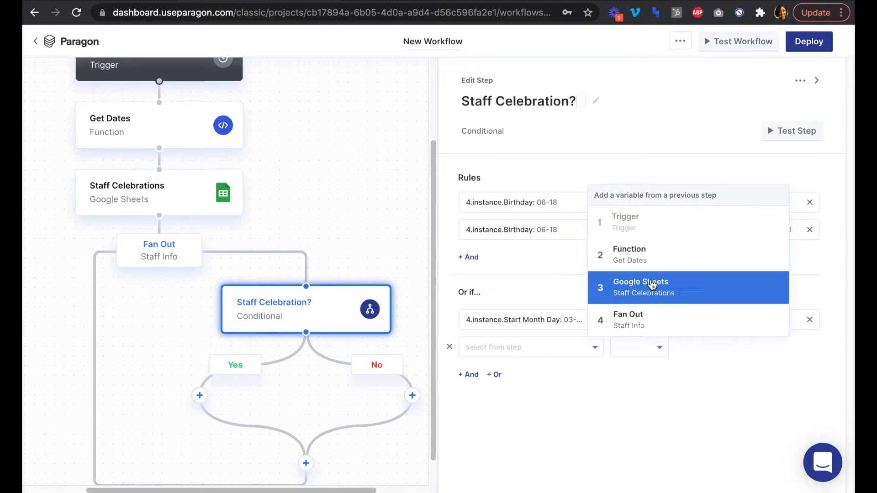
click(653, 313)
scroll(665, 265, down, 1)
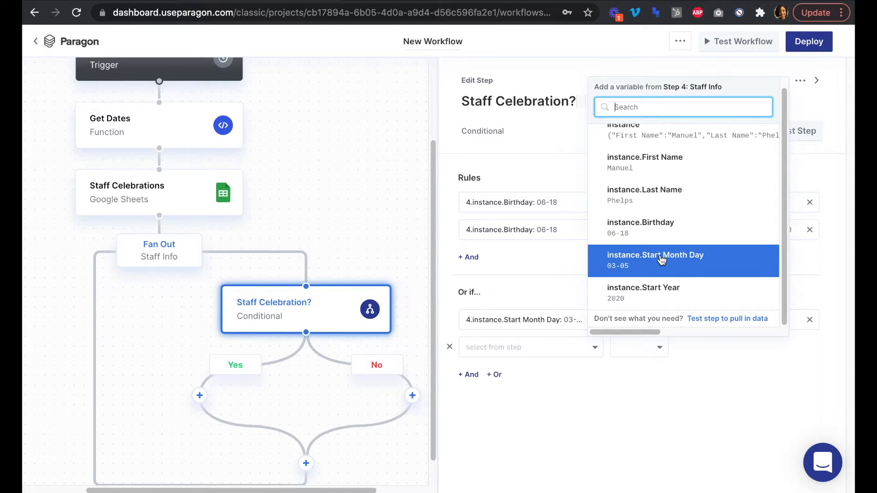
click(662, 259)
click(658, 349)
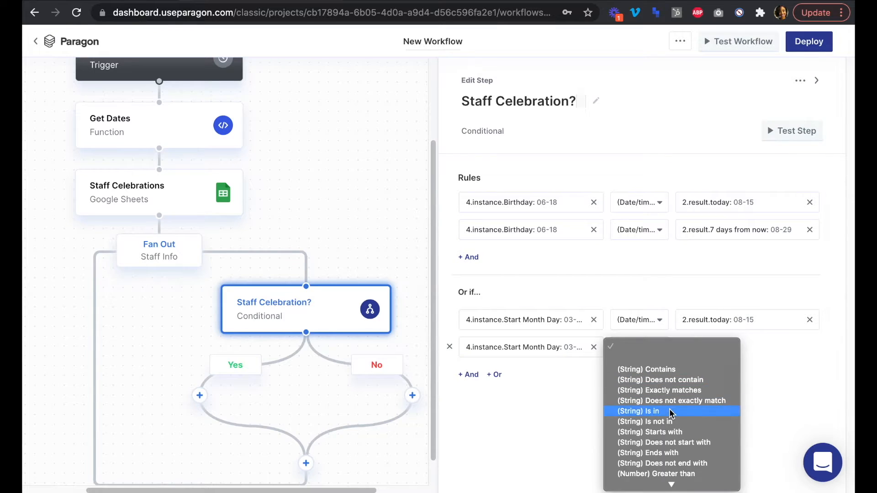
scroll(671, 412, down, 5)
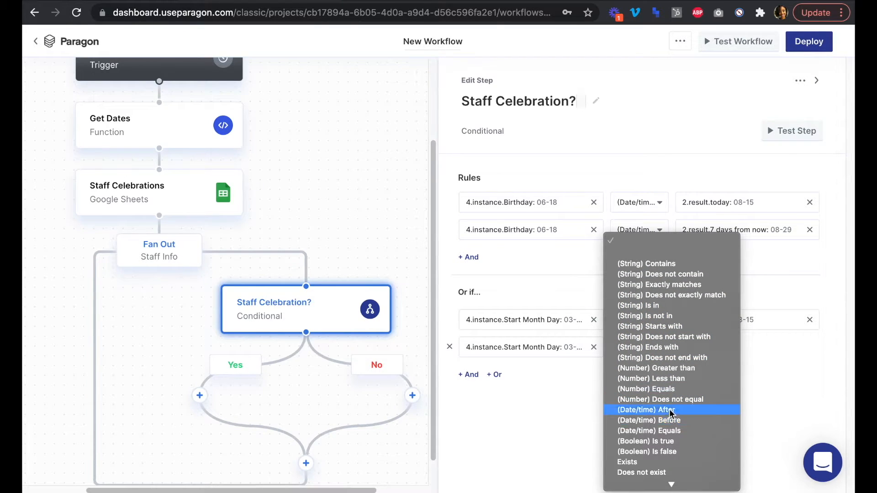
click(670, 418)
click(807, 349)
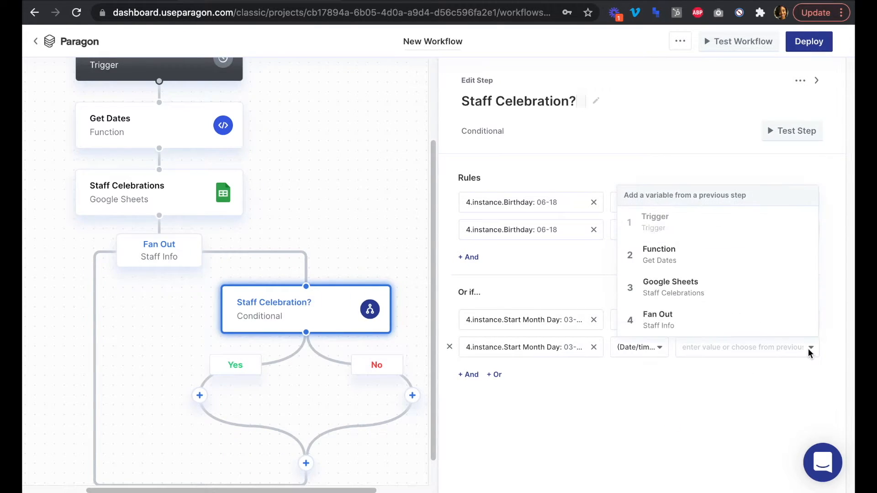
click(727, 258)
click(717, 288)
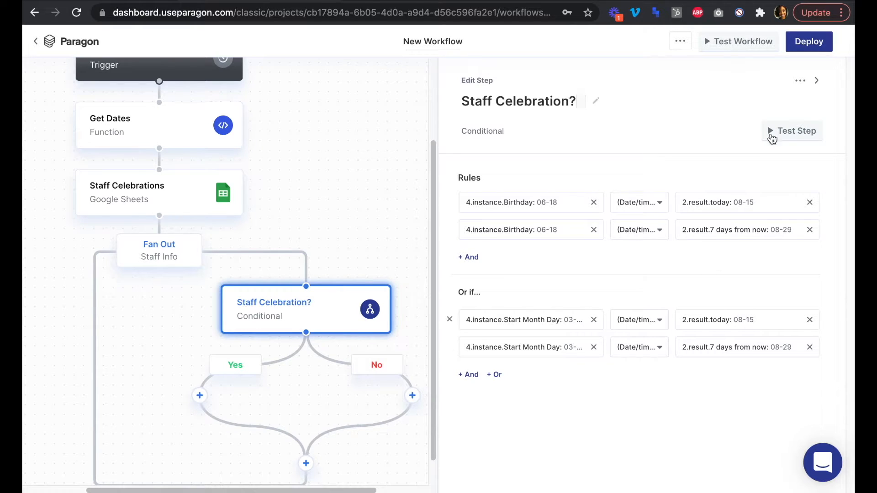
- Test the Staff Celebration? conditional and check the preview record of the Staff Info fan out
click(786, 133)
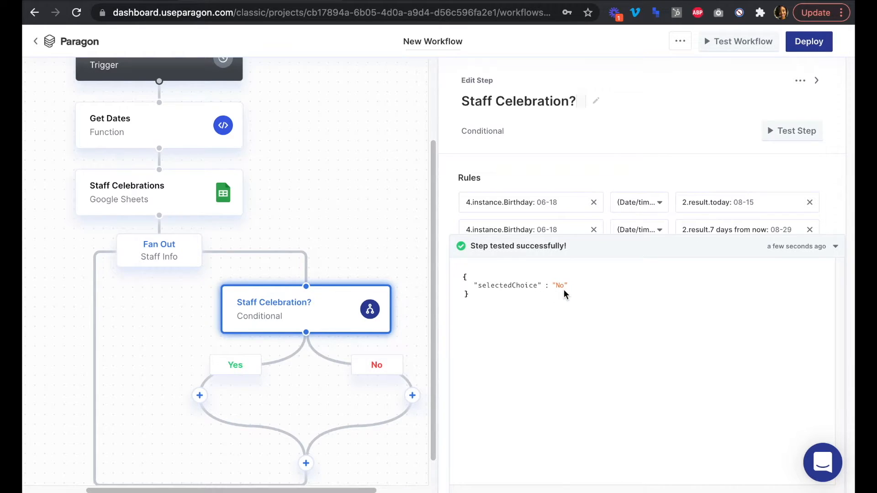
click(173, 258)
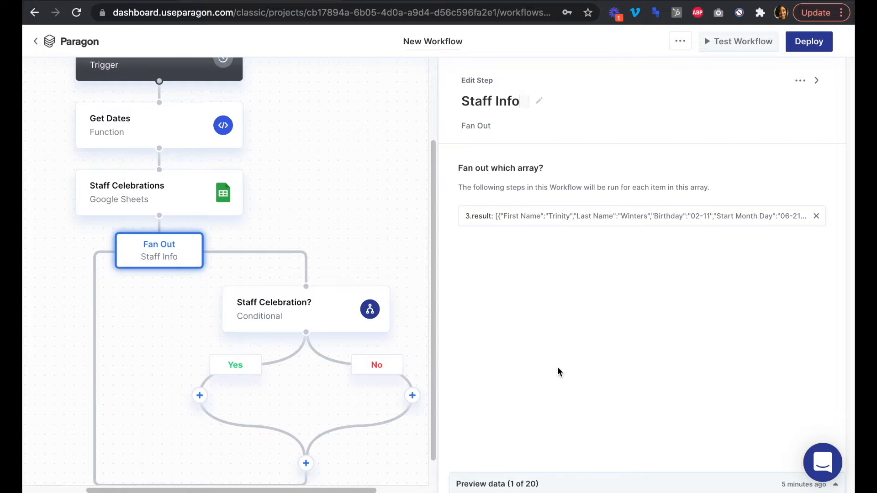
click(544, 484)
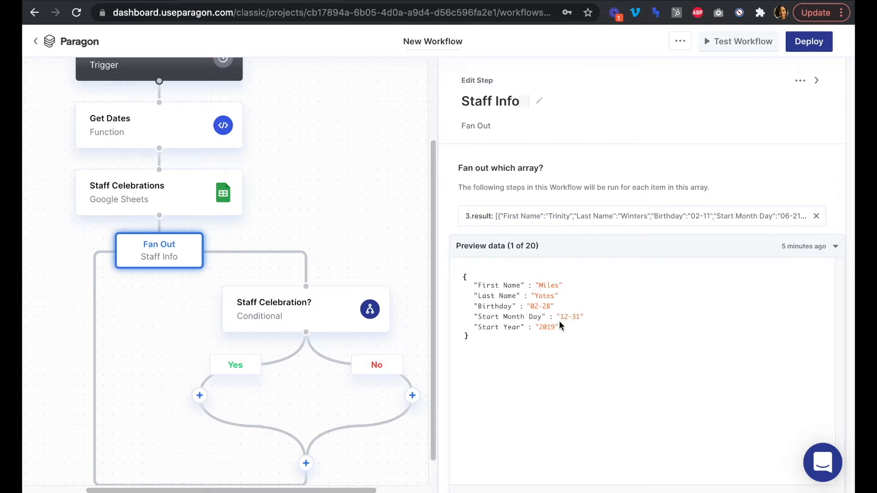
click(609, 255)
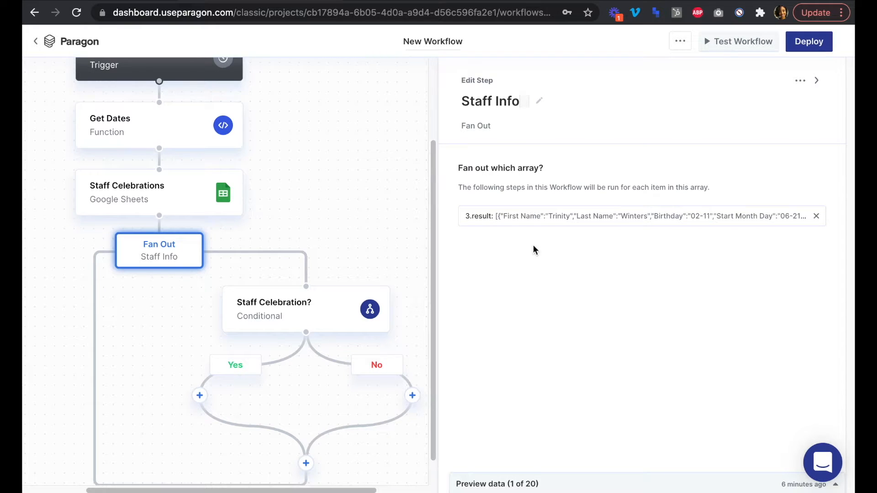
- Open the Staff Celebrations step, switch to its Google Sheets spreadsheet and look for a staff member whose celebration falls within the date window
click(177, 192)
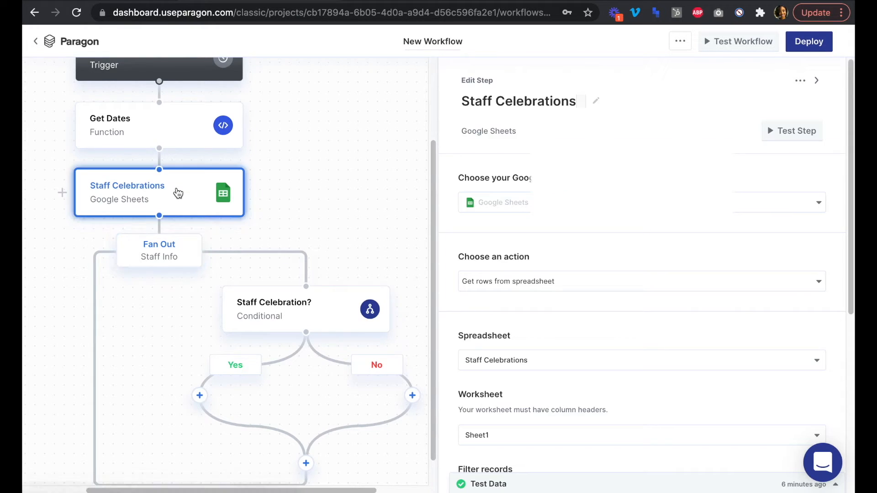
click(423, 1)
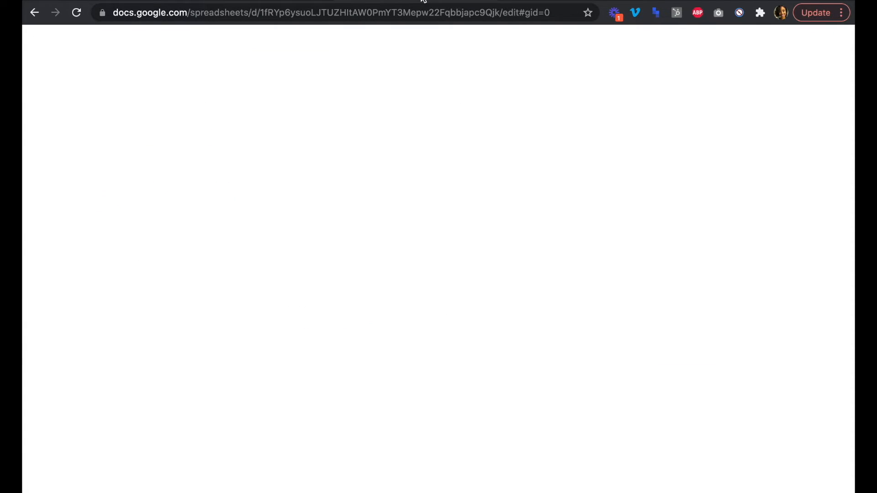
scroll(337, 292, up, 2)
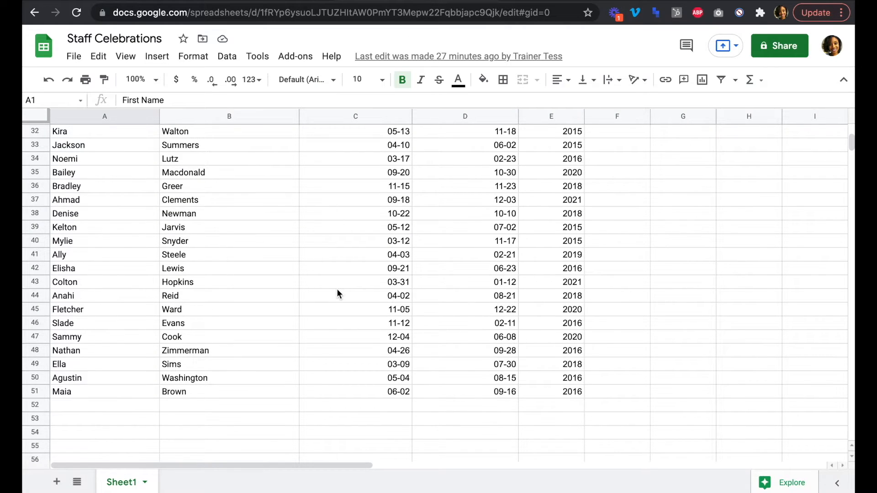
scroll(337, 293, up, 2)
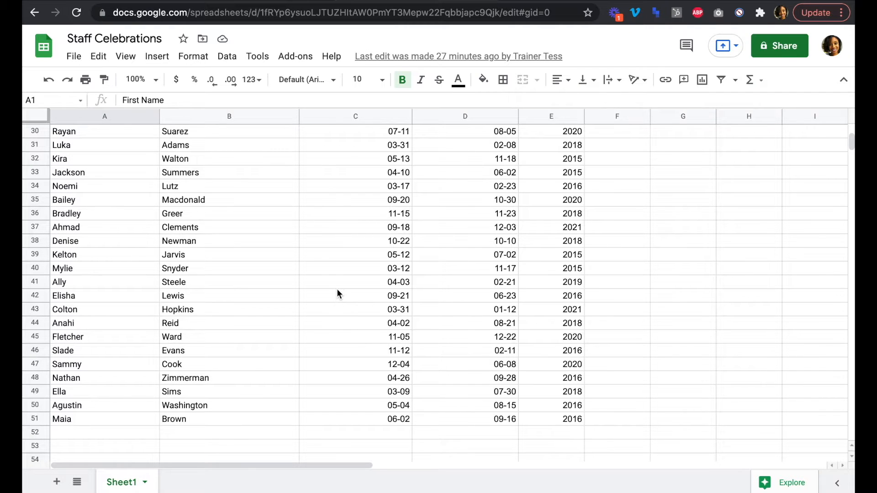
scroll(337, 293, up, 3)
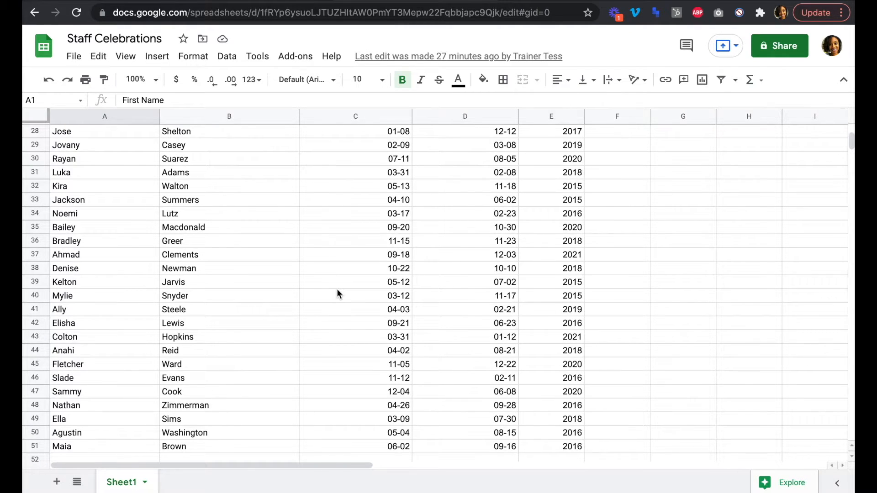
scroll(337, 294, up, 3)
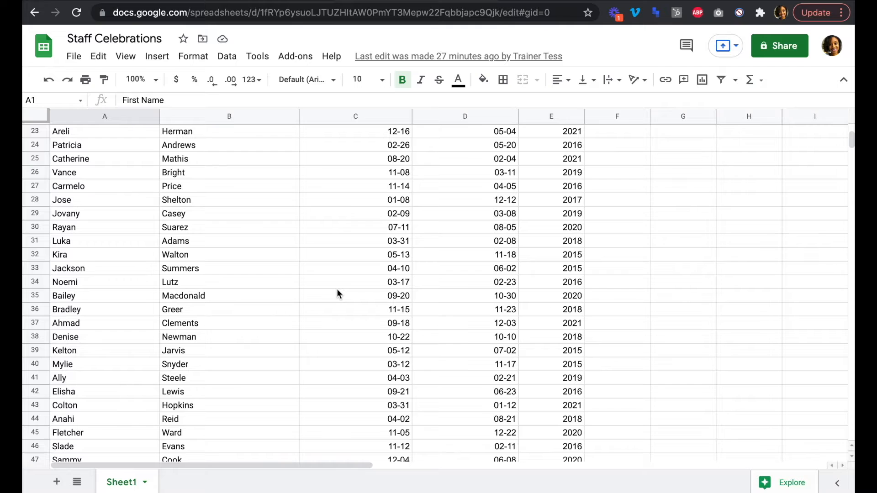
scroll(337, 294, up, 10)
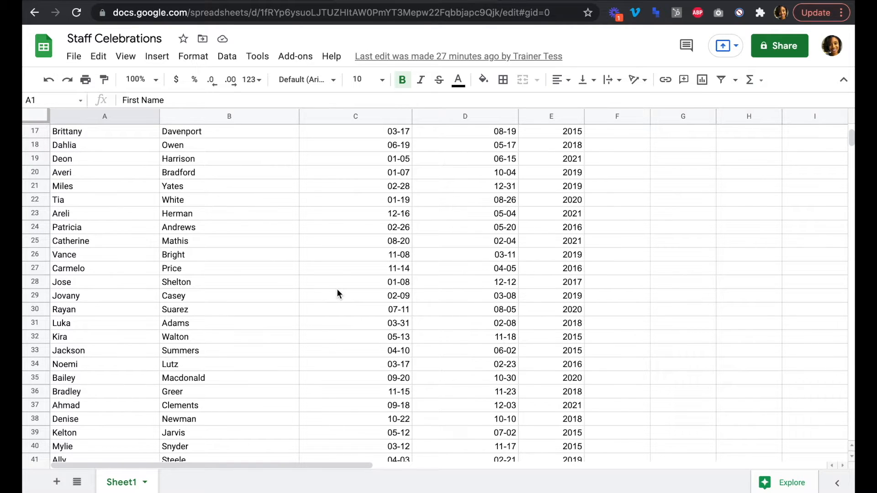
scroll(337, 293, up, 1)
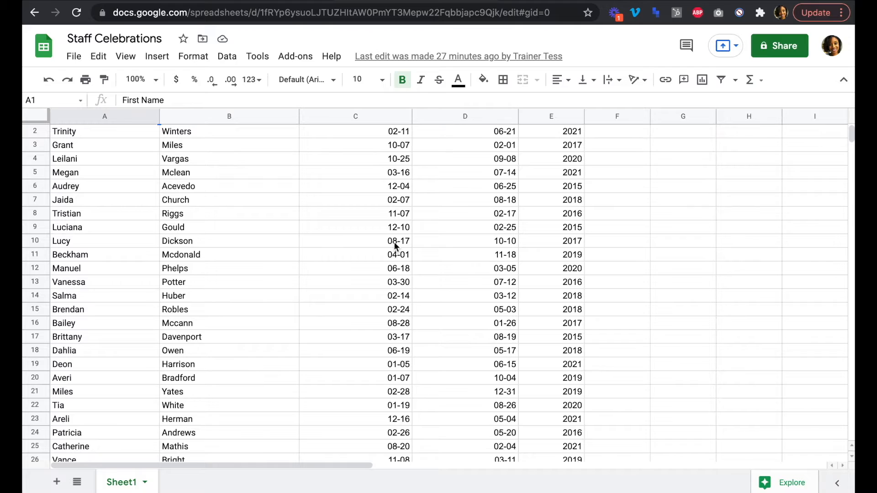
- In Paragon, filter Staff Celebrations by First Name, (String) Exactly matches, the first name of a staff member celebrating within the date window, and test the step
click(233, 4)
scroll(531, 294, down, 2)
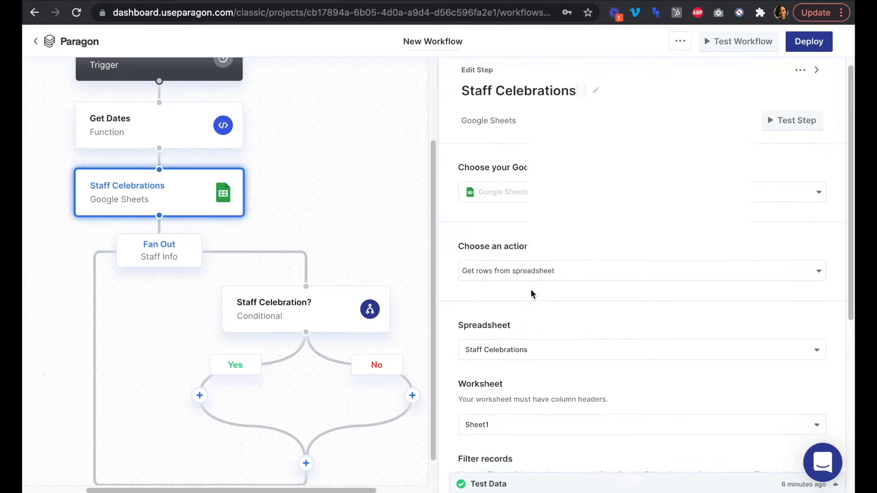
scroll(531, 293, down, 3)
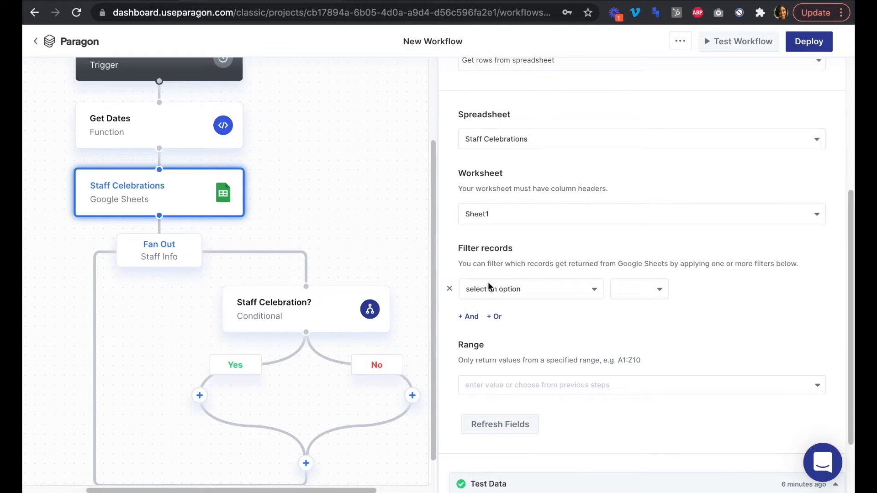
click(594, 293)
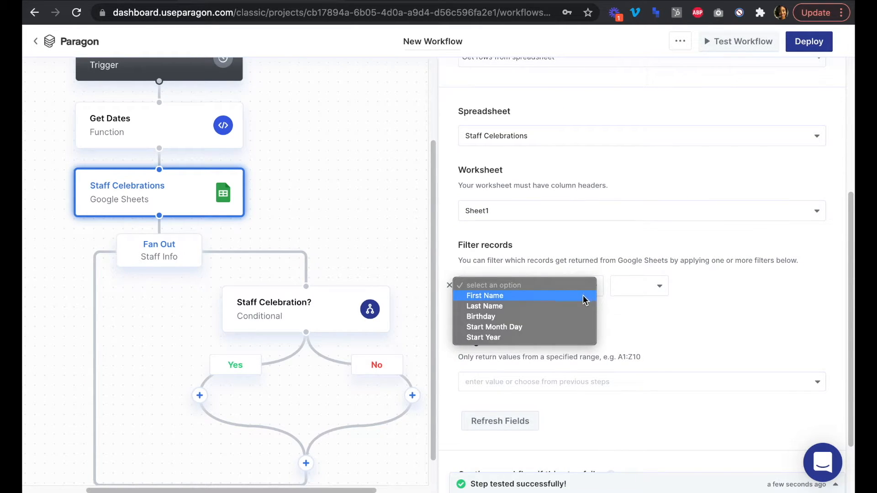
click(585, 300)
click(662, 286)
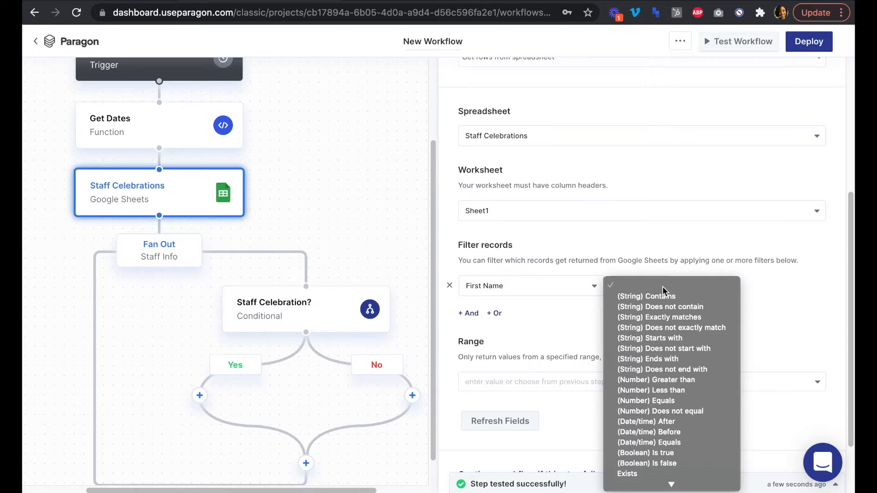
click(660, 316)
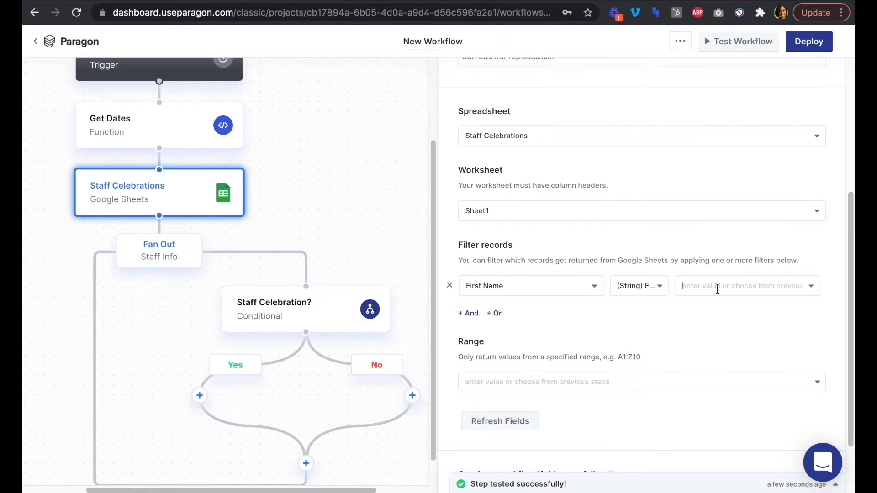
text(Lucy)
key(BackSpace)
text(y)
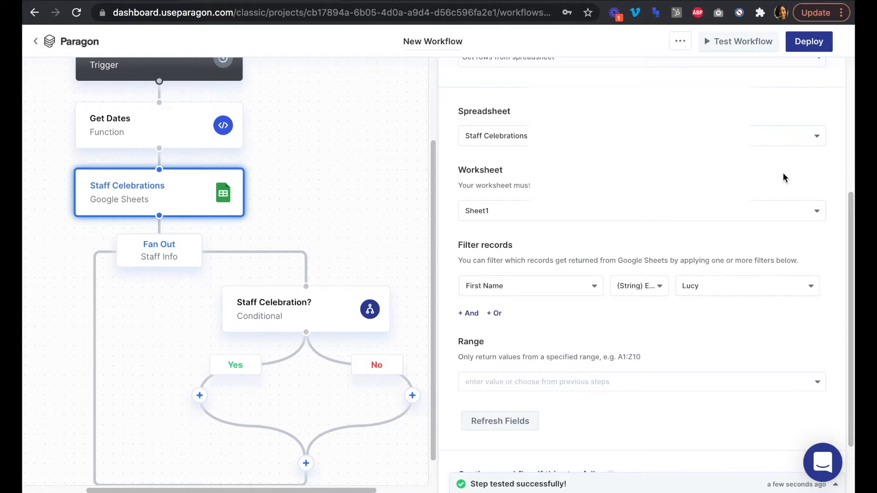
scroll(782, 172, up, 5)
click(796, 107)
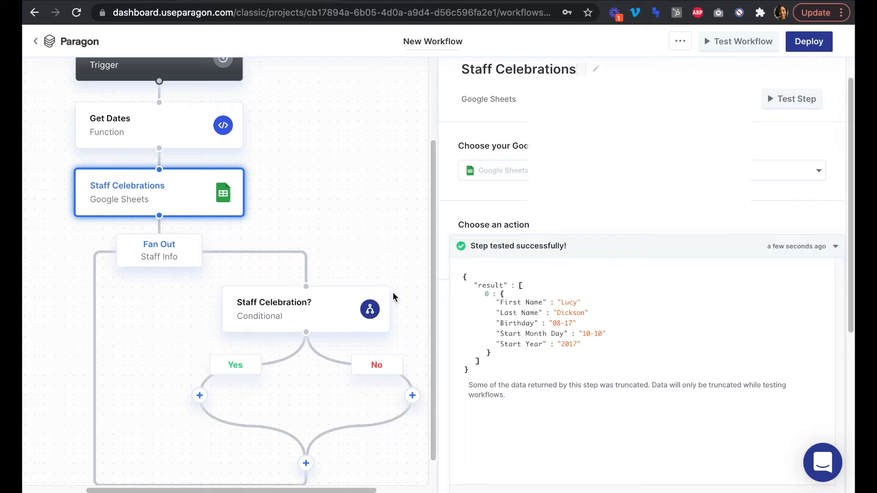
- Open the Staff Info fan out and check its preview record
click(596, 248)
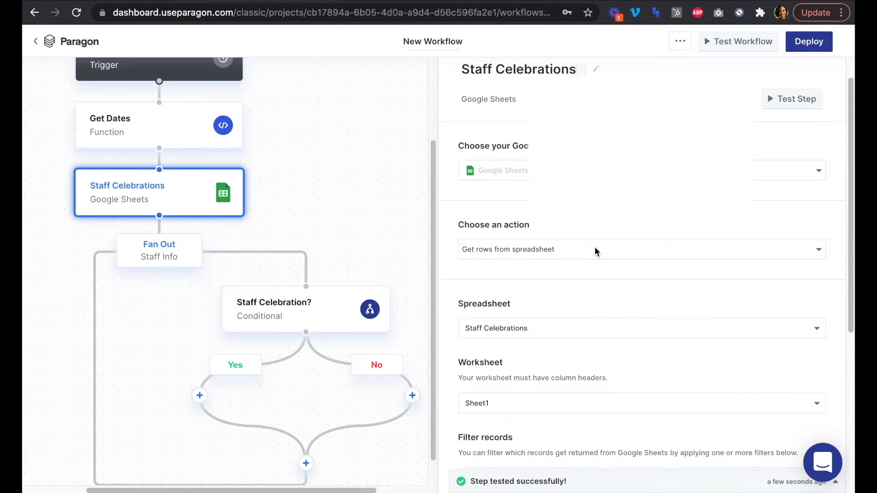
click(165, 254)
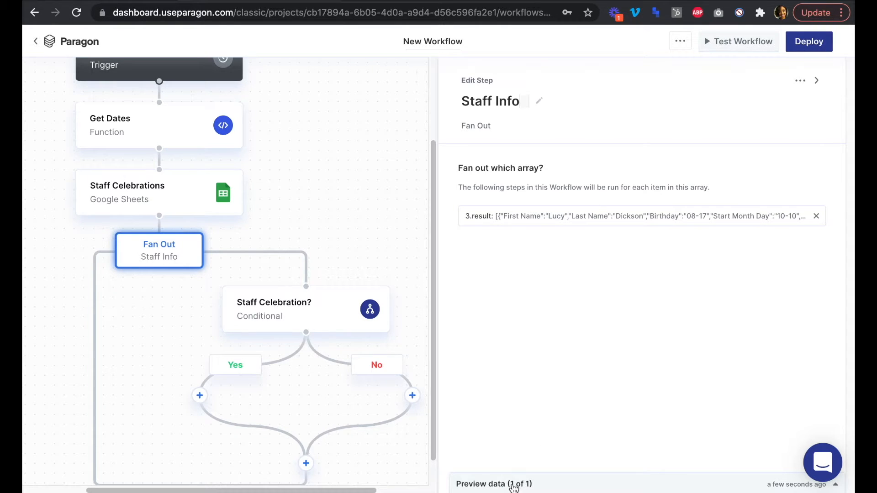
click(552, 483)
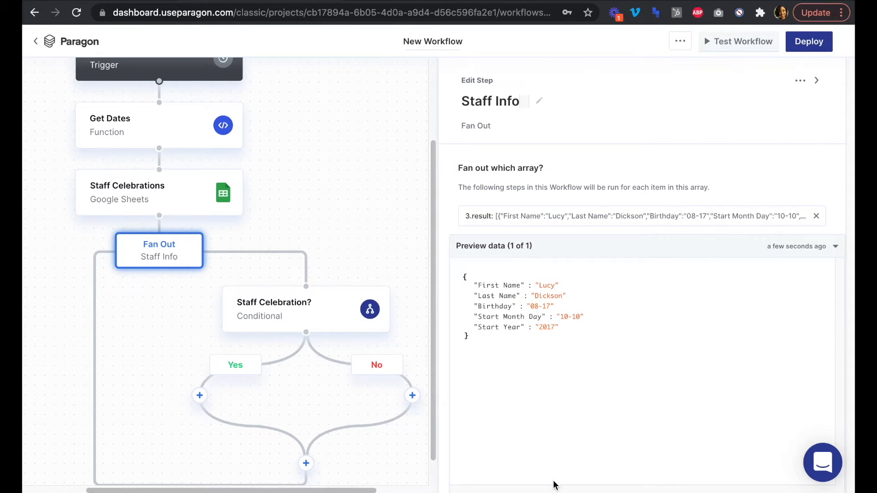
click(545, 246)
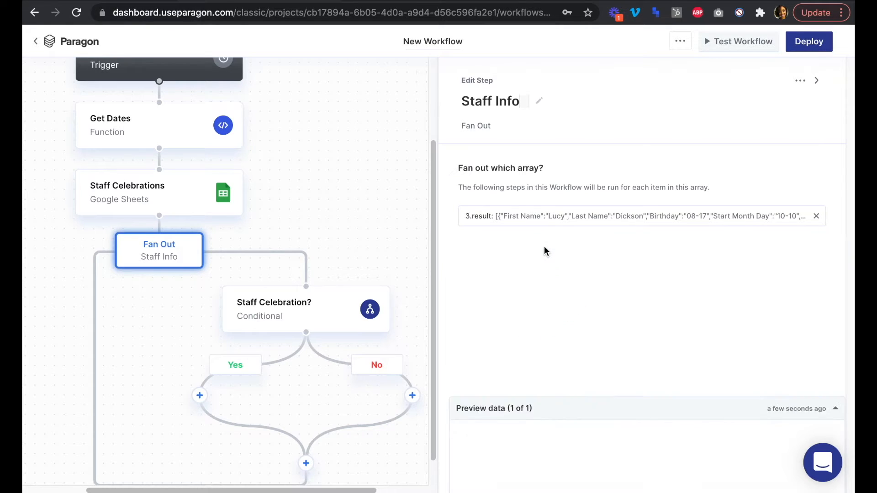
- Test the Staff Celebration? conditional again with the current Staff Info record and check its selected choice
click(309, 317)
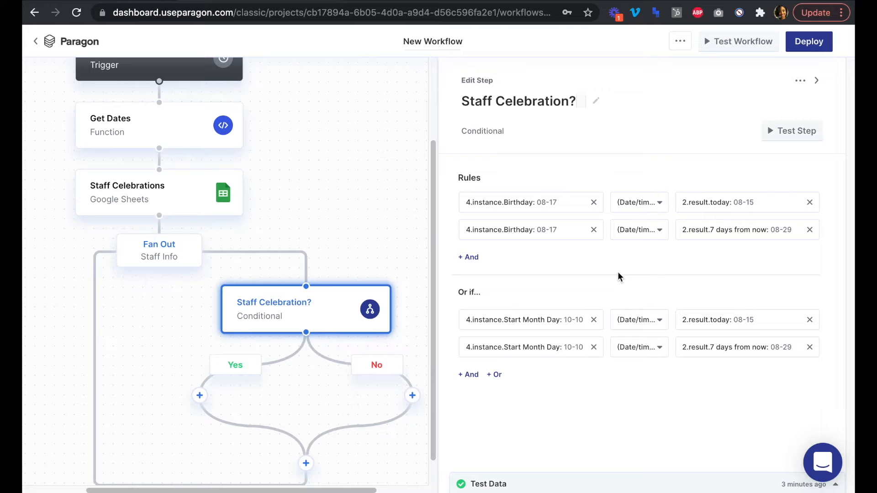
click(793, 131)
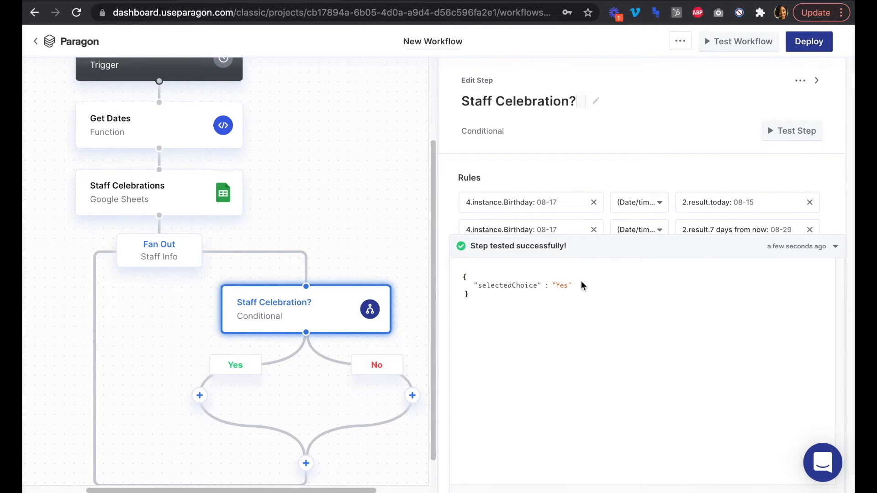
click(609, 251)
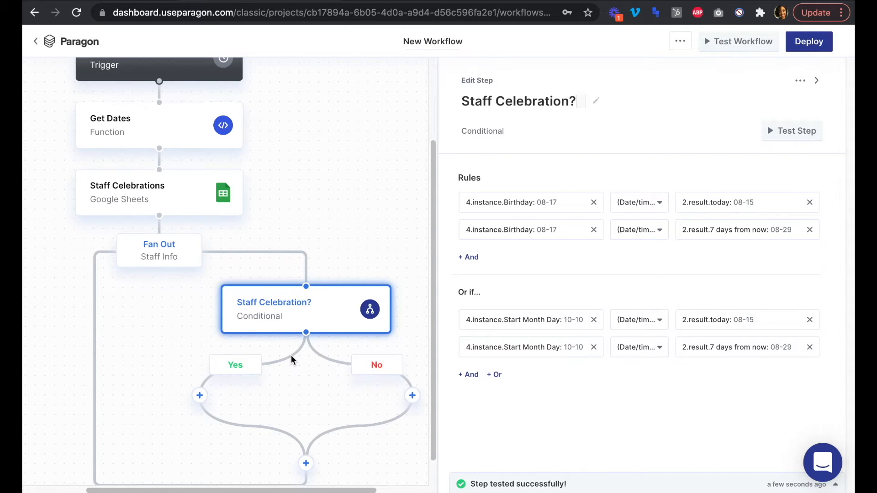
- Add a Function step to the Yes branch of Staff Celebration? and name it Get Staff Member
click(200, 396)
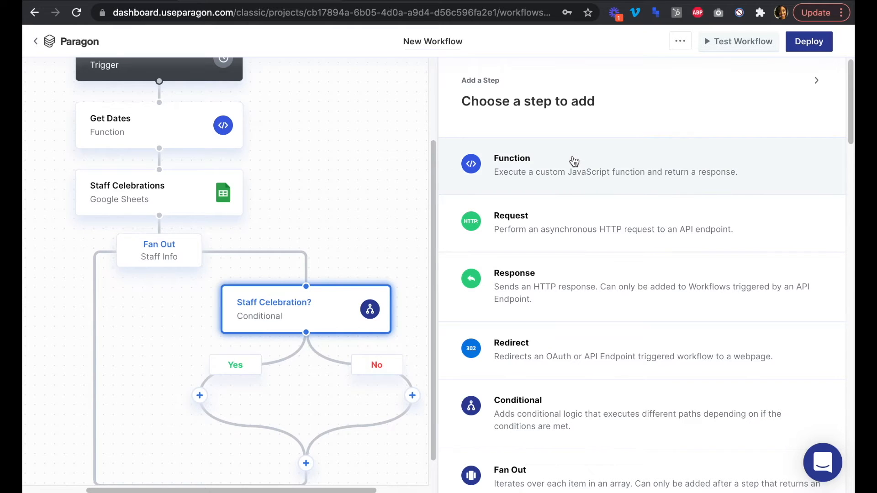
click(577, 173)
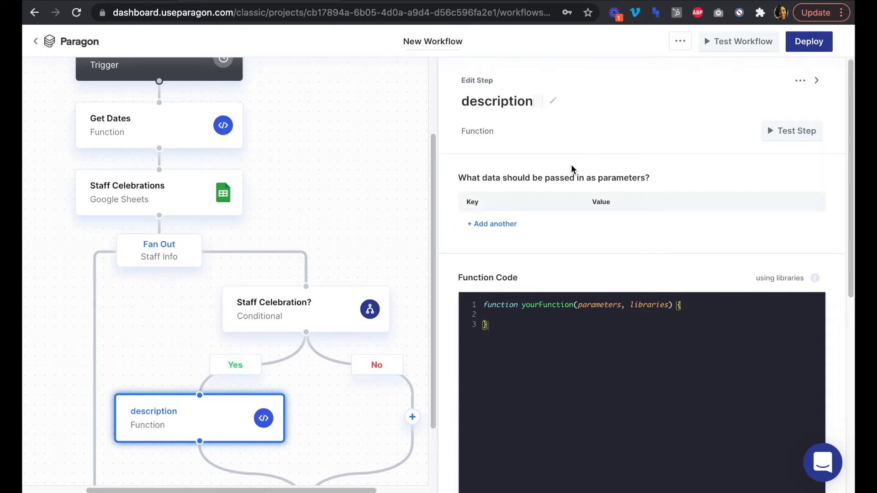
click(528, 102)
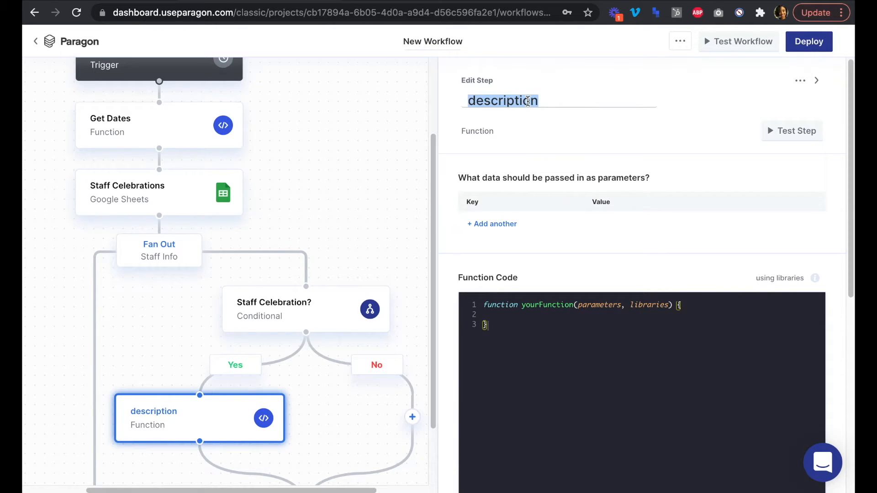
text(Get Staff Member)
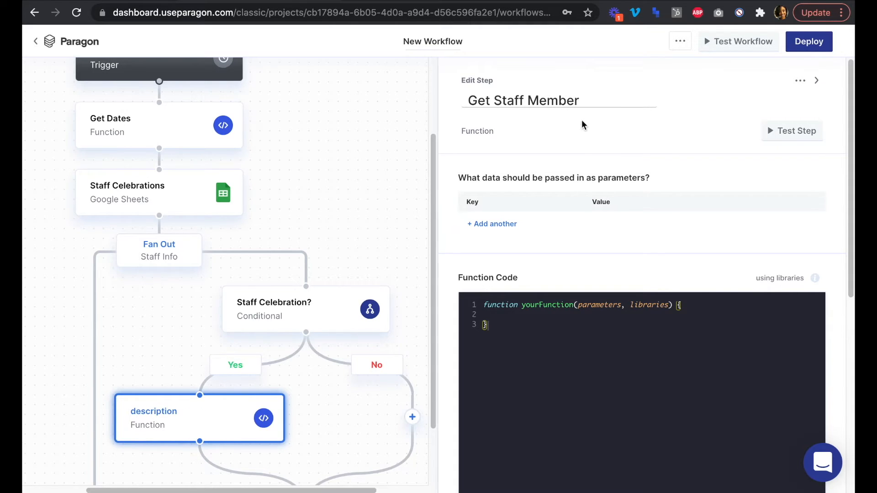
key(Return)
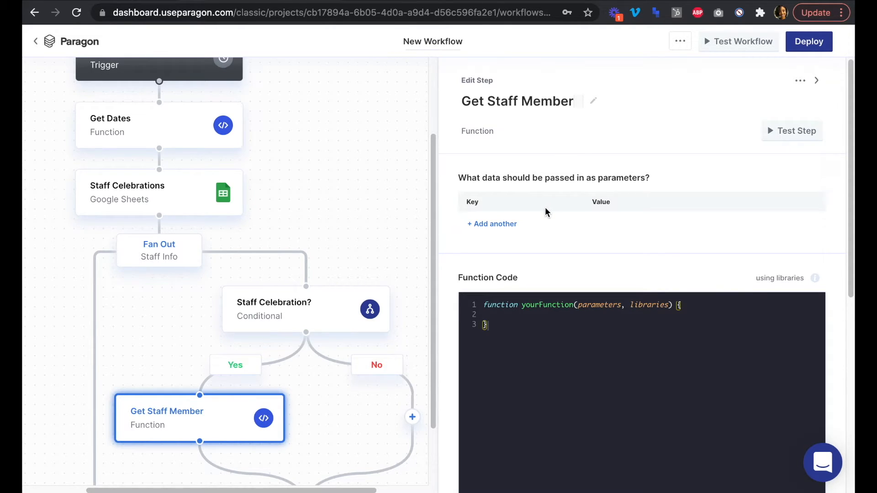
- Add two parameters to the Get Staff Member function with the keys first_name and last_name
click(491, 224)
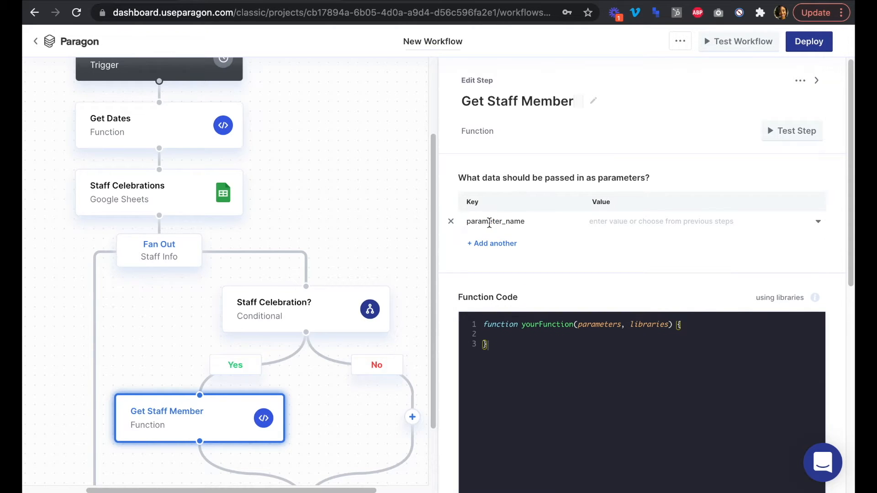
double_click(482, 223)
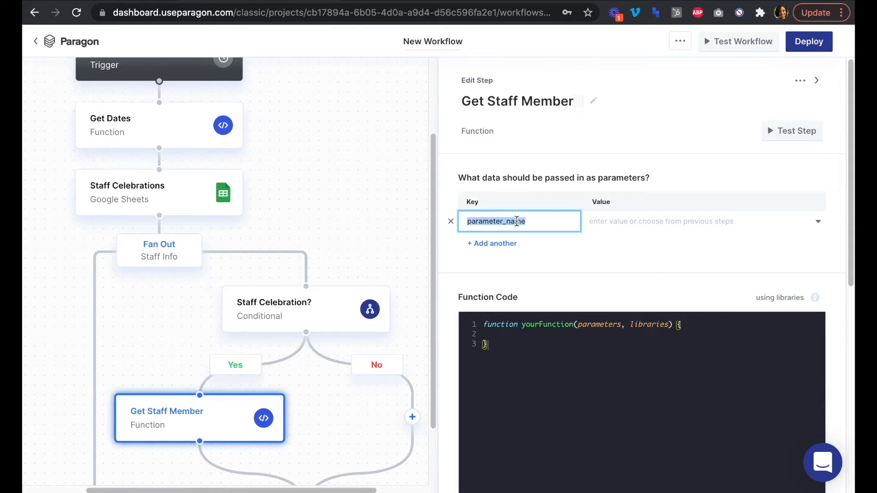
text(first)
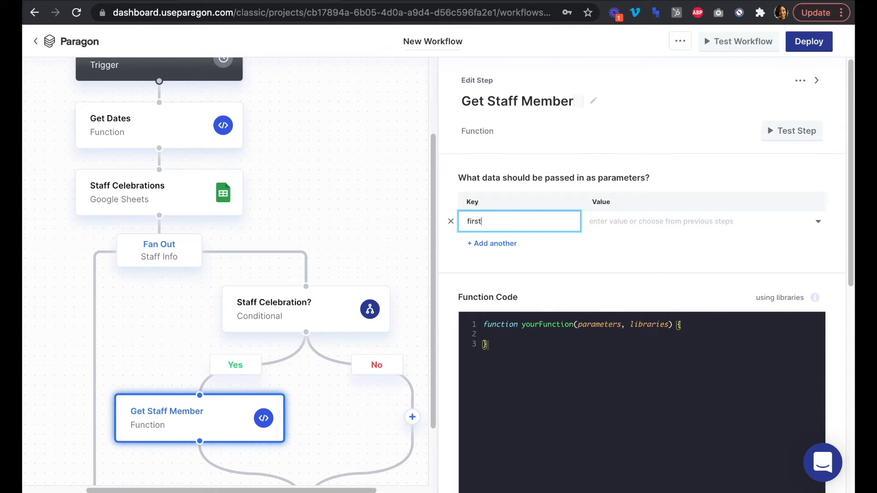
text(_name)
click(502, 243)
click(503, 236)
text(l)
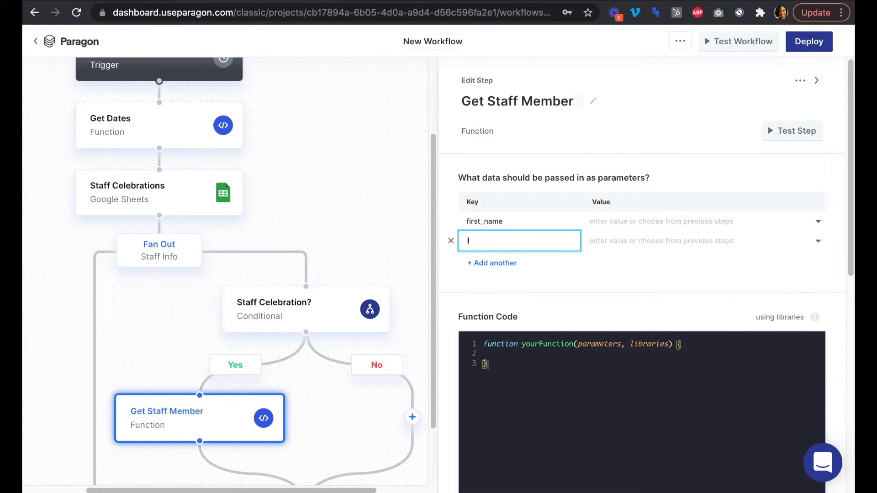
text(ast_name)
- Add three more parameters to Get Staff Member with the keys birthday, start_month_day and start_year
click(489, 264)
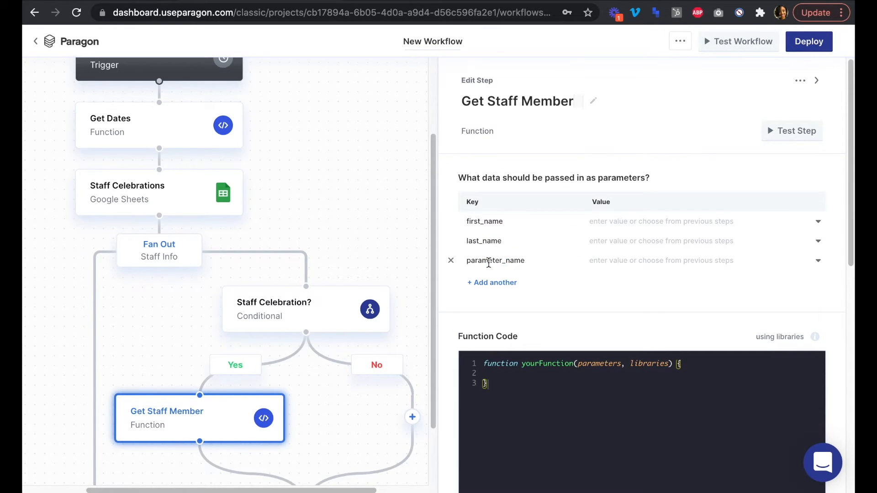
click(488, 263)
text(birthday)
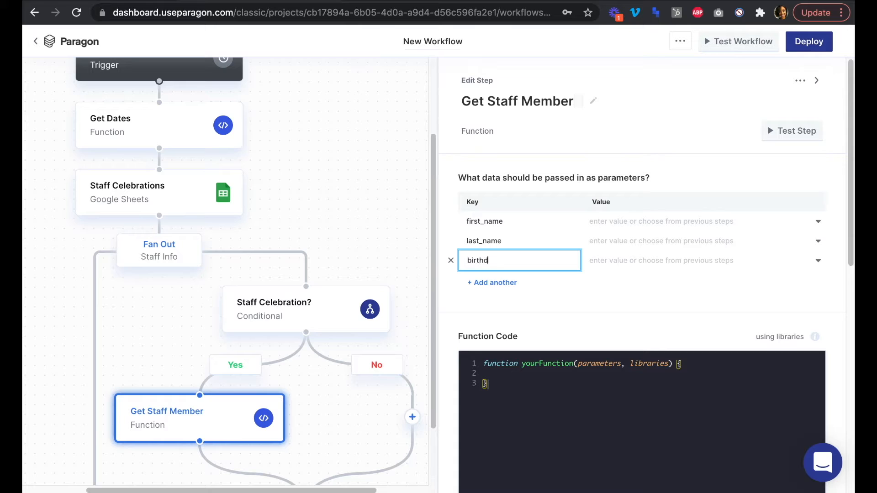
click(490, 284)
click(490, 280)
text(start_month)
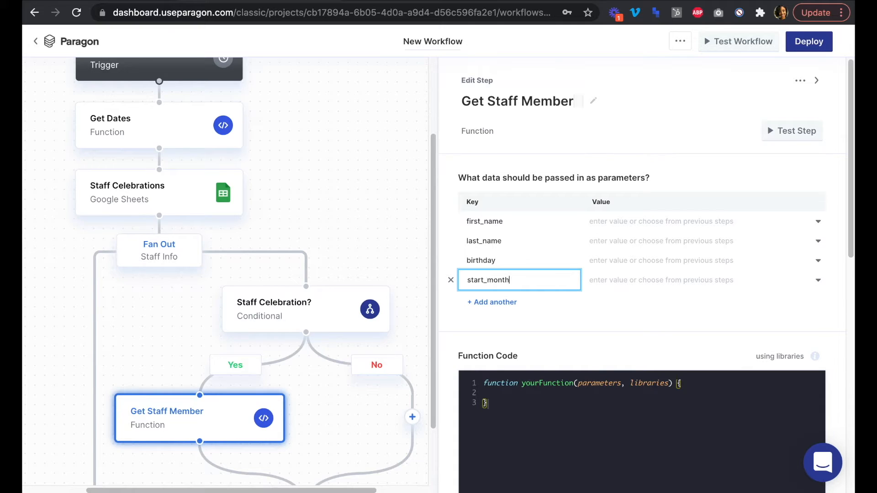
text(_day)
click(489, 302)
text(start_year)
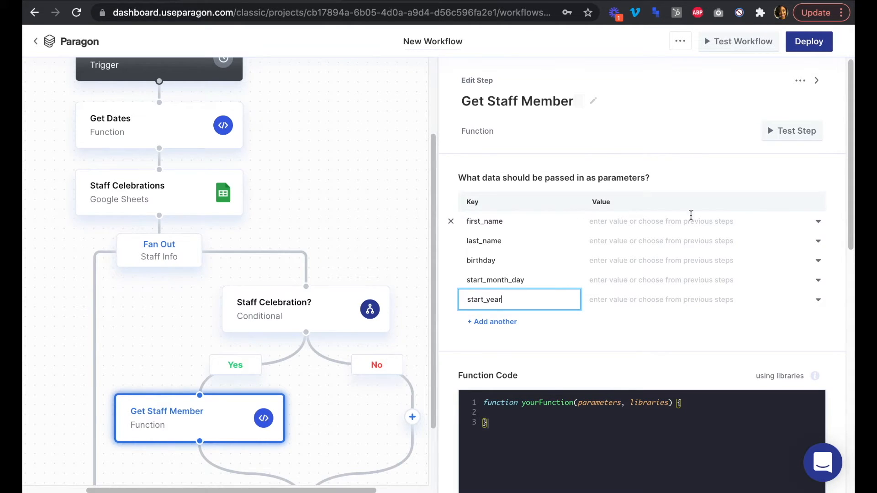
- Map first_name to Staff Info's instance.First Name and last_name to instance.Last Name
click(817, 224)
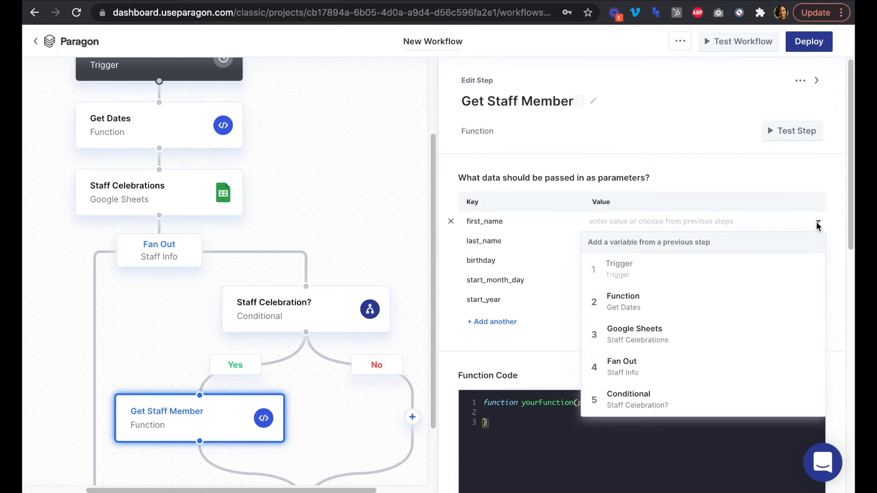
click(681, 373)
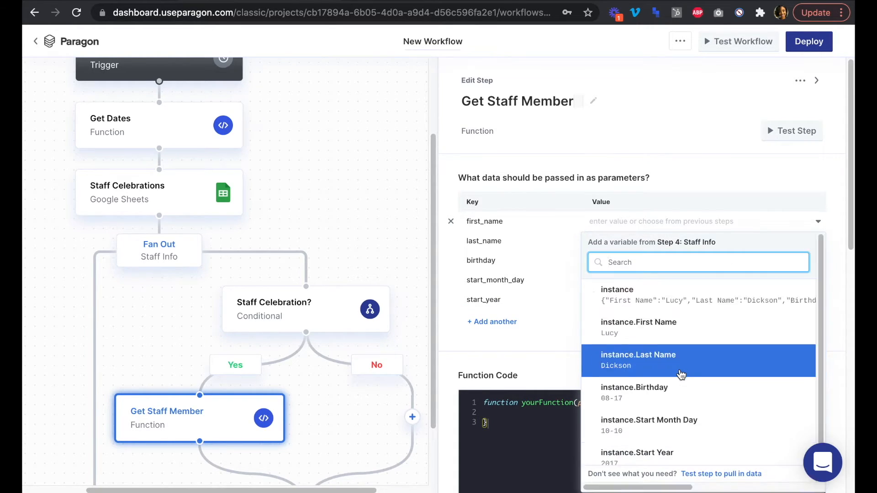
click(688, 335)
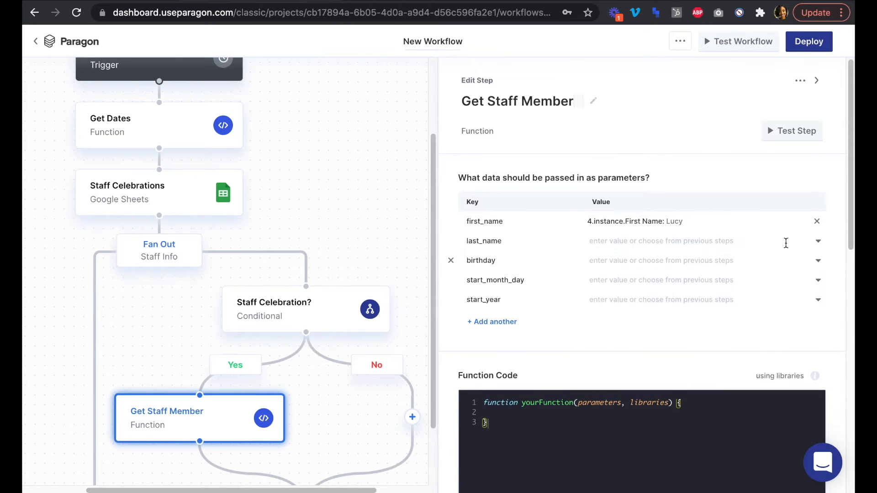
click(817, 242)
click(656, 395)
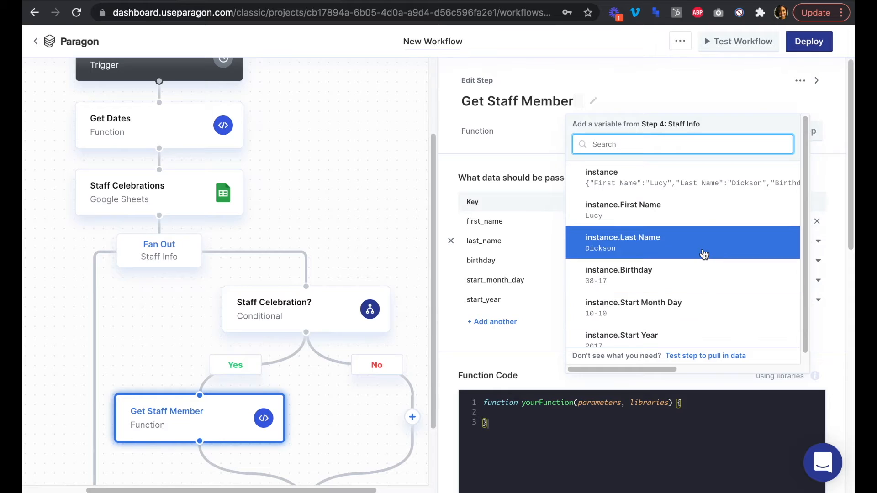
click(699, 235)
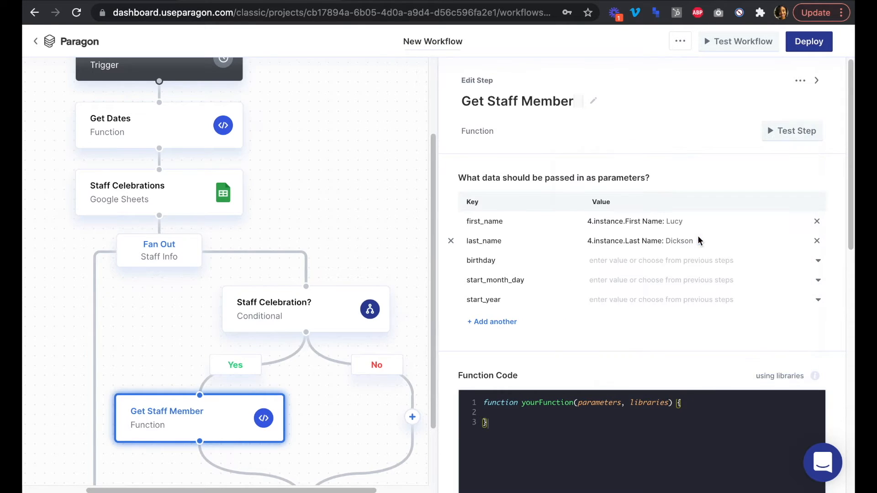
- Map birthday, start_month_day and start_year to Staff Info's instance.Birthday, instance.Start Month Day and instance.Start Year
click(817, 261)
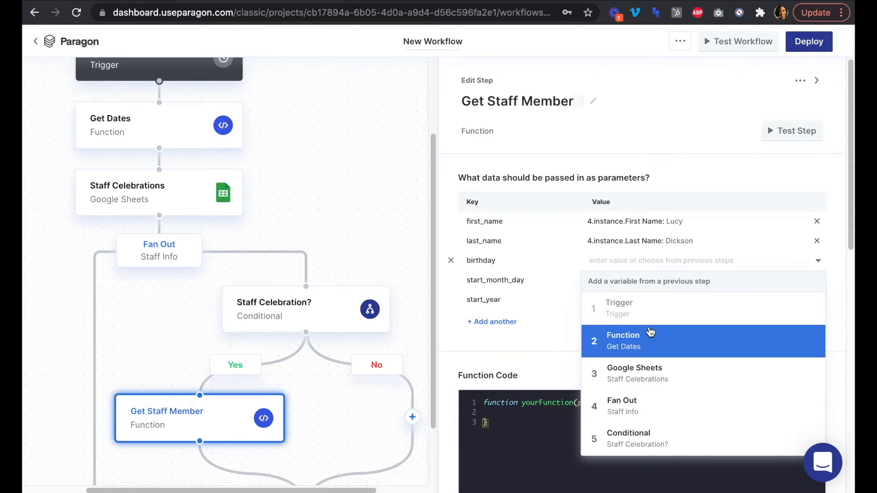
click(649, 408)
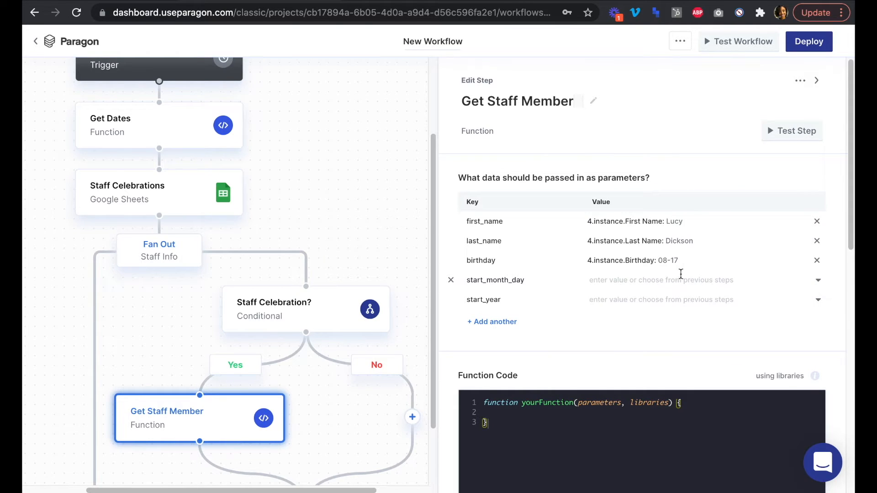
click(818, 280)
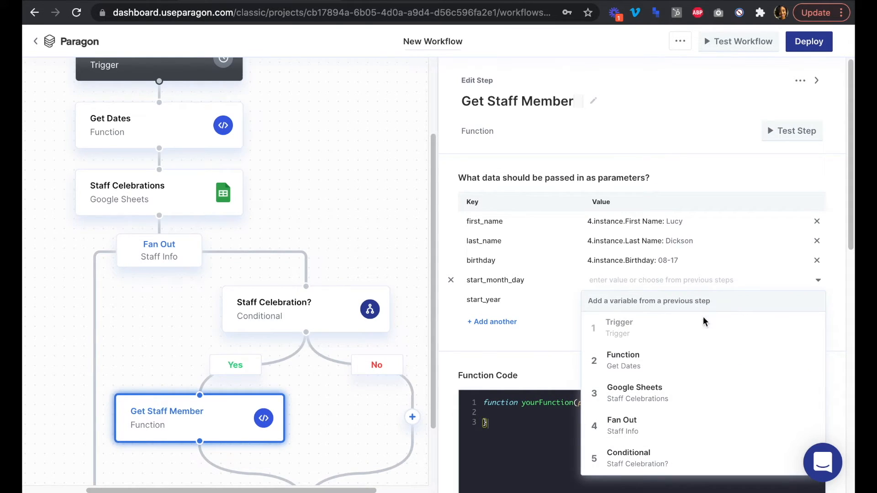
click(663, 427)
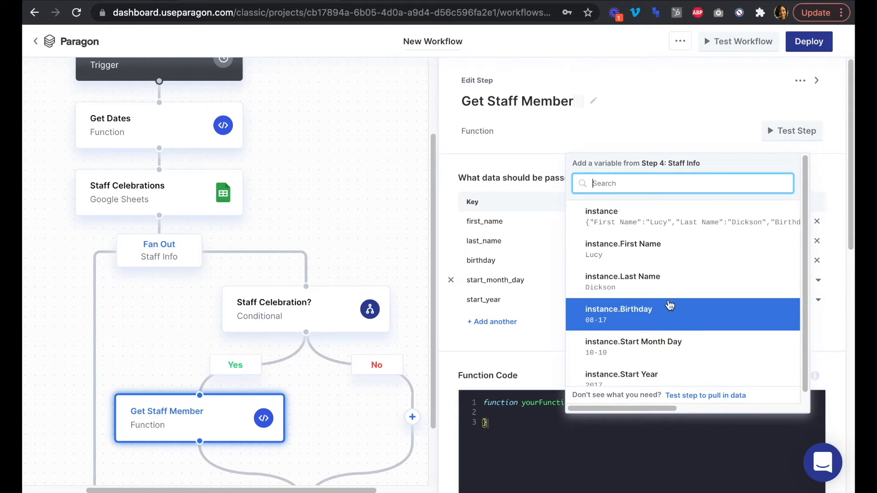
click(669, 342)
click(818, 301)
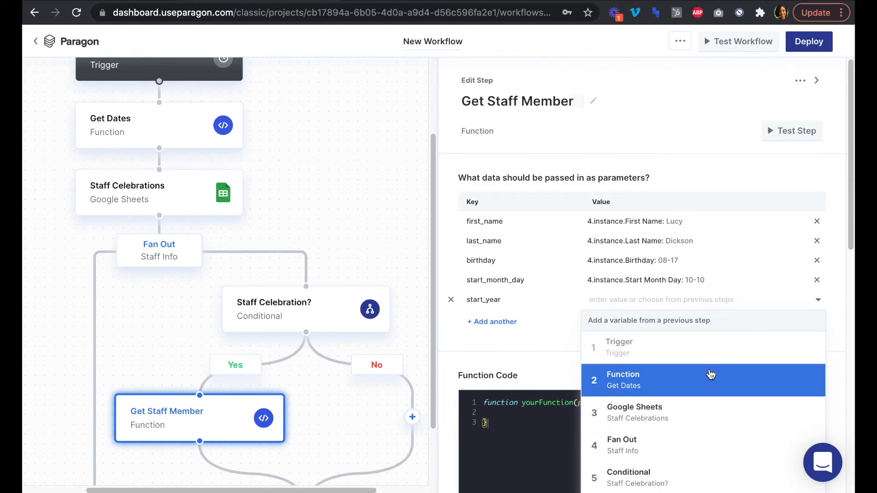
click(690, 427)
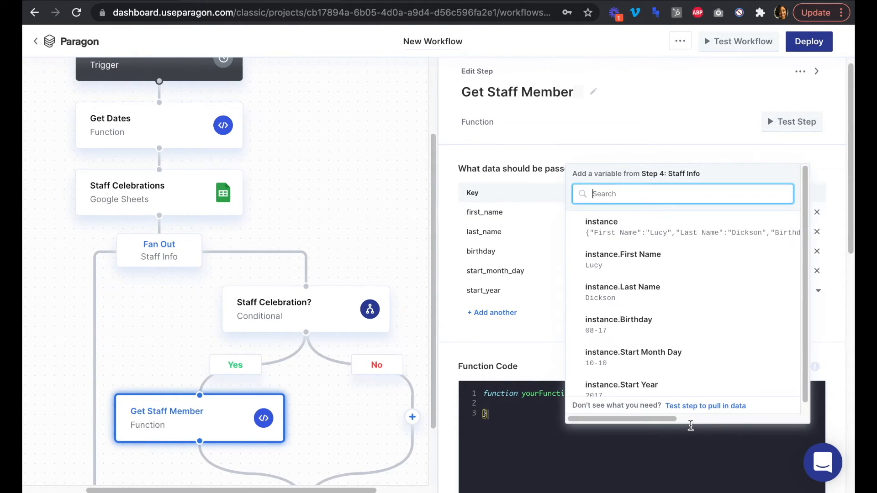
click(687, 386)
- Replace the function code with one returning an object of First Name, Last Name, Birthday, Start Month Day and Start Year from the matching parameters
scroll(685, 362, down, 4)
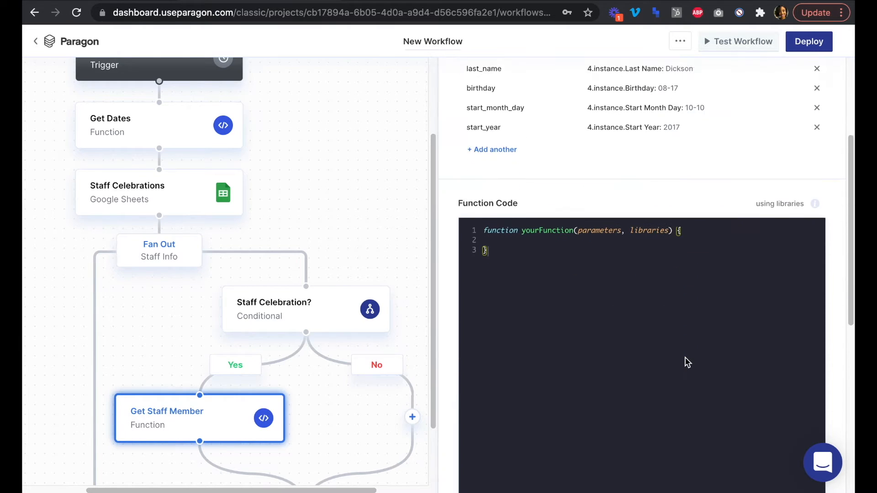
scroll(685, 359, up, 2)
scroll(685, 358, up, 1)
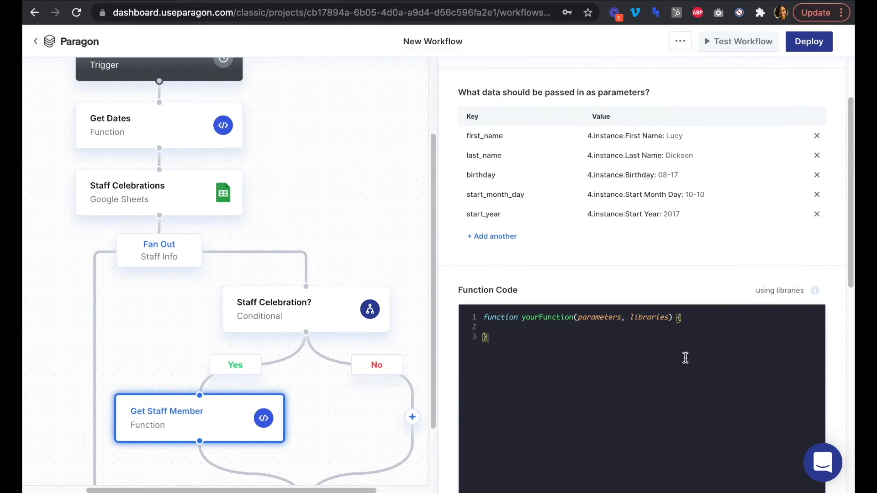
click(699, 320)
key(Return)
key(Return)
drag(484, 317, 507, 356)
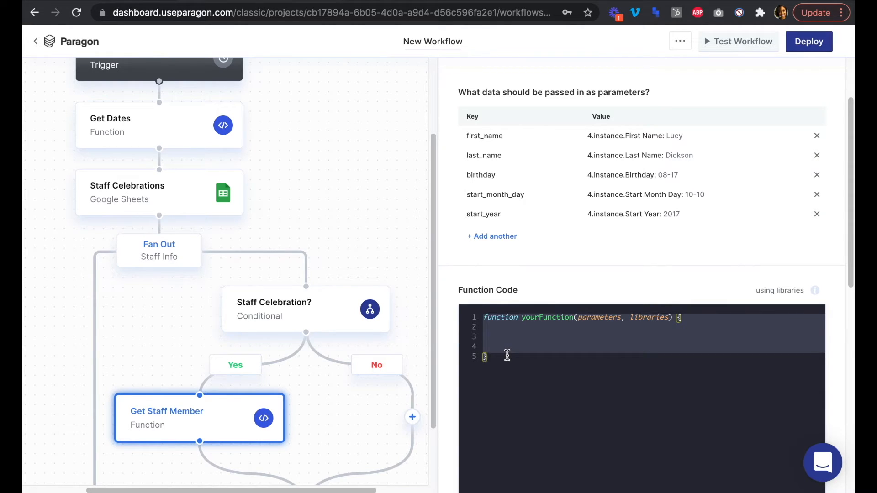
text(function yourFunction(parameters, libraries) {    return {     "First Name": parameters.first_name,     "Last Name": parameters.last_name,     "Birthday": parameters.birthday,     "Start Month Day": parameters.start_month_day,     "Start Year": parameters.start_year   }  })
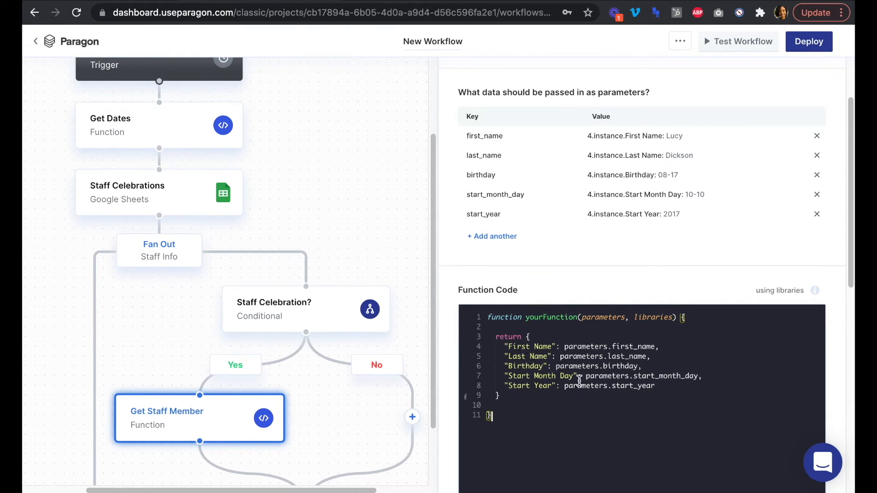
- Test the Get Staff Member step and review the staff details it returns
scroll(728, 288, up, 2)
scroll(727, 291, up, 2)
click(789, 129)
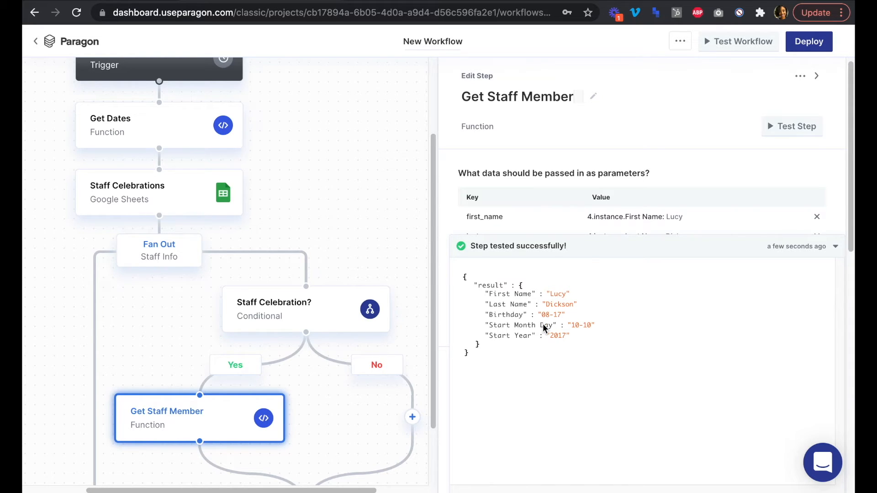
click(593, 248)
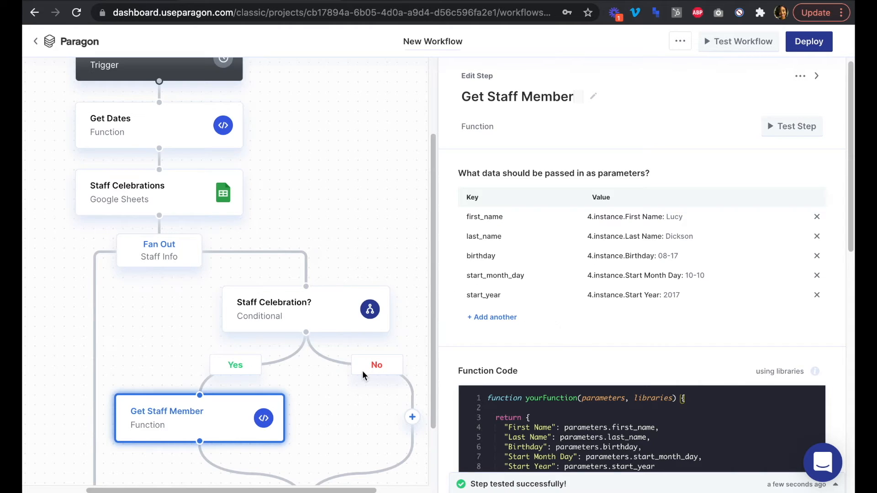
scroll(635, 376, down, 2)
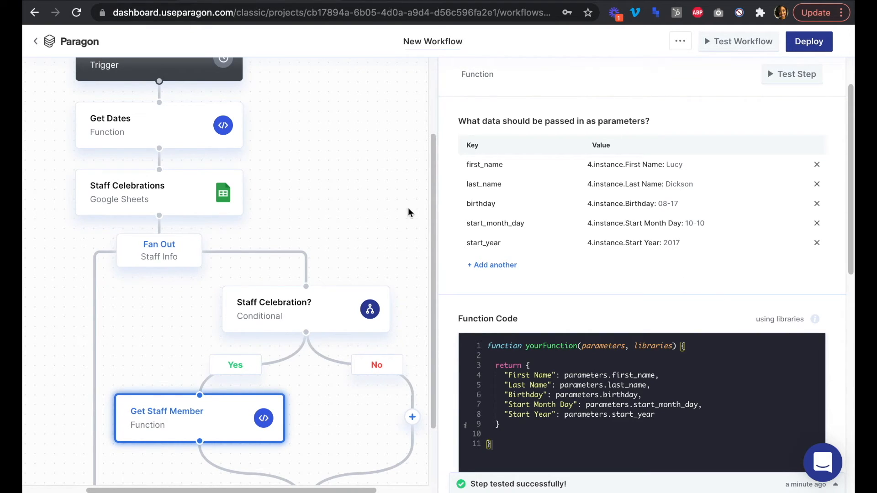
- Review the settings of the Staff Celebrations Google Sheets step
click(152, 191)
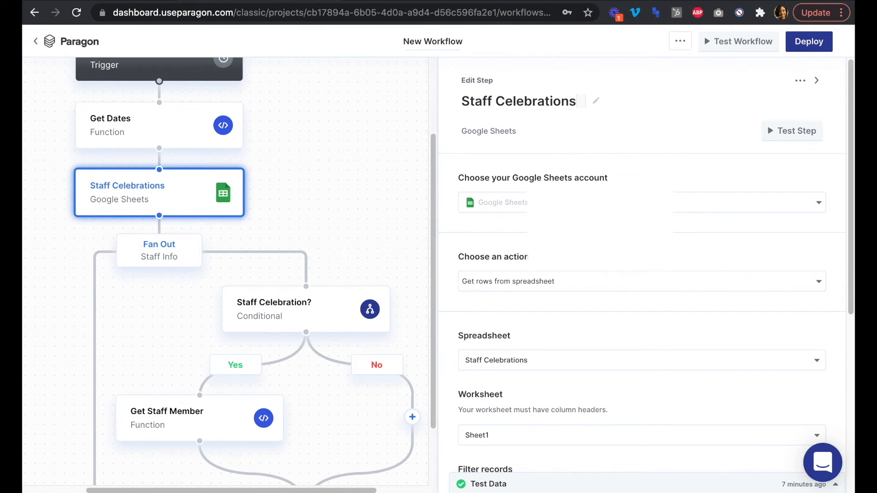
scroll(603, 286, down, 5)
click(450, 262)
scroll(604, 239, up, 2)
scroll(605, 240, up, 3)
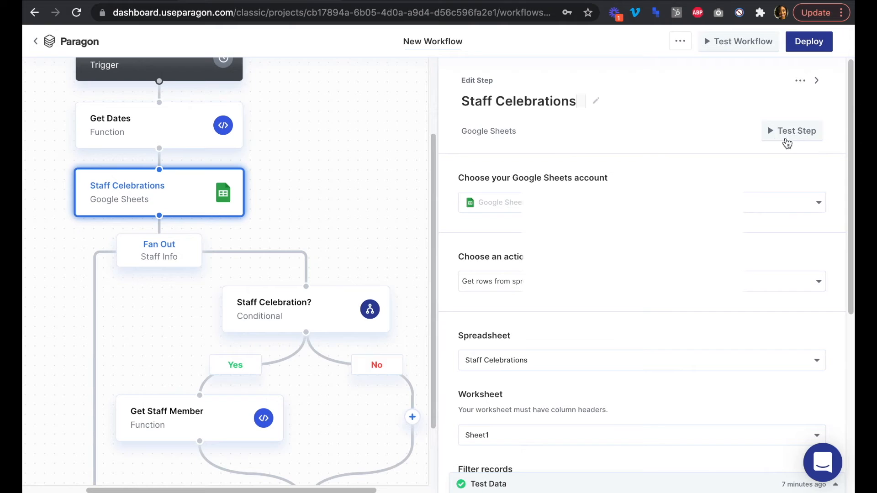
- Test the whole workflow and inspect the data in and out of the Trigger and Get Dates runs
click(736, 43)
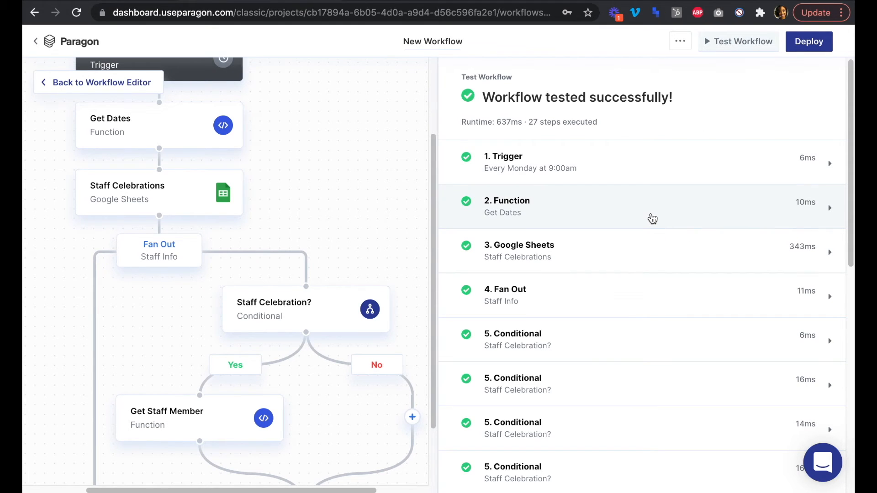
scroll(652, 219, down, 1)
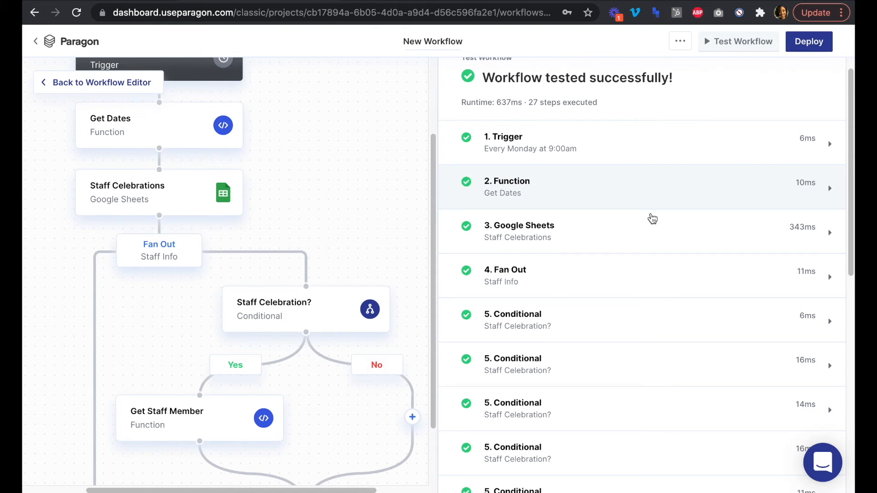
scroll(652, 219, up, 1)
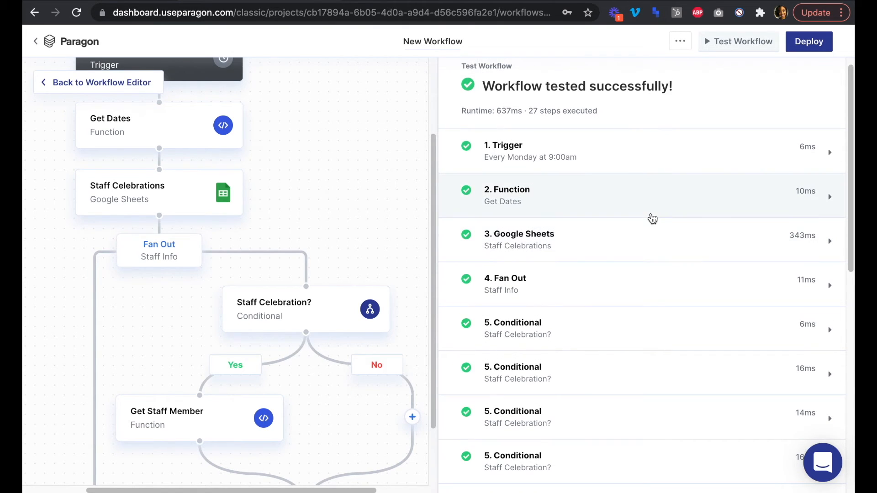
click(644, 162)
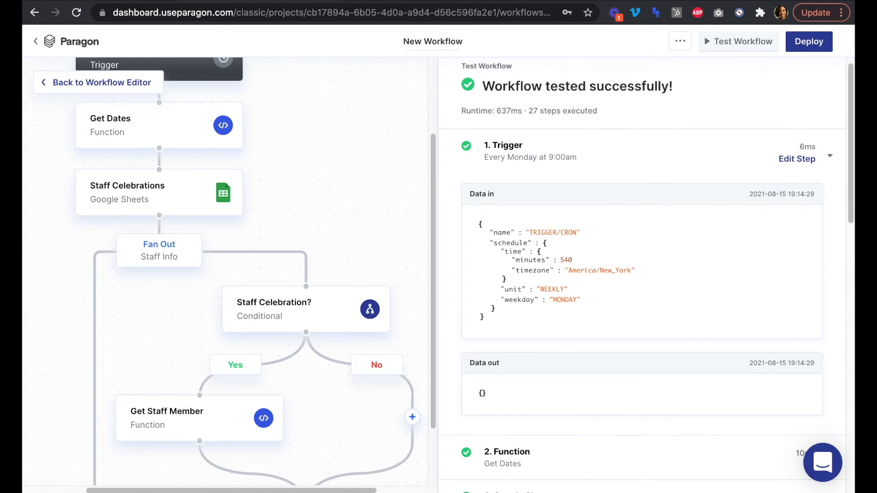
scroll(843, 236, down, 1)
scroll(843, 236, down, 1)
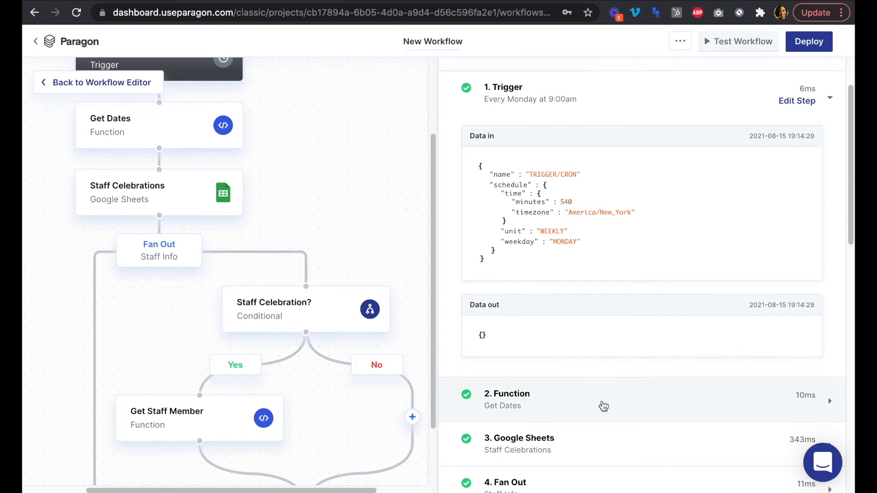
click(601, 404)
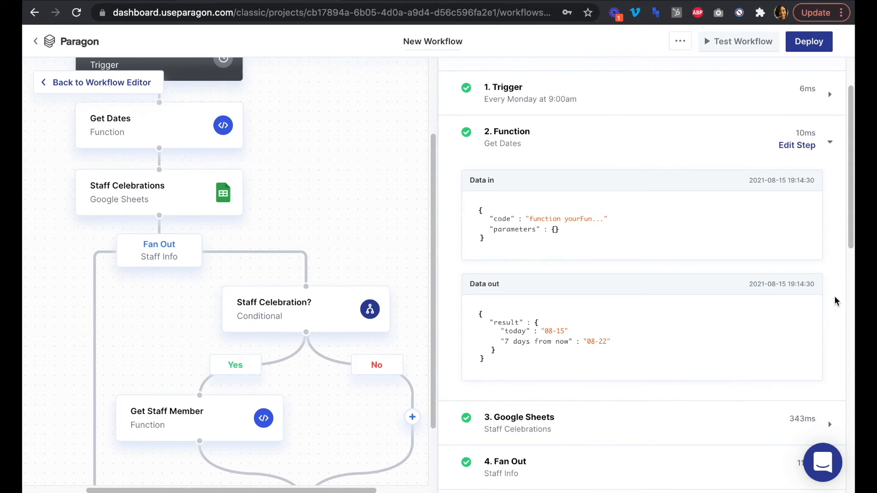
- Examine the staff rows returned by the Staff Celebrations Google Sheets run in the test results
scroll(836, 300, down, 4)
scroll(836, 300, down, 2)
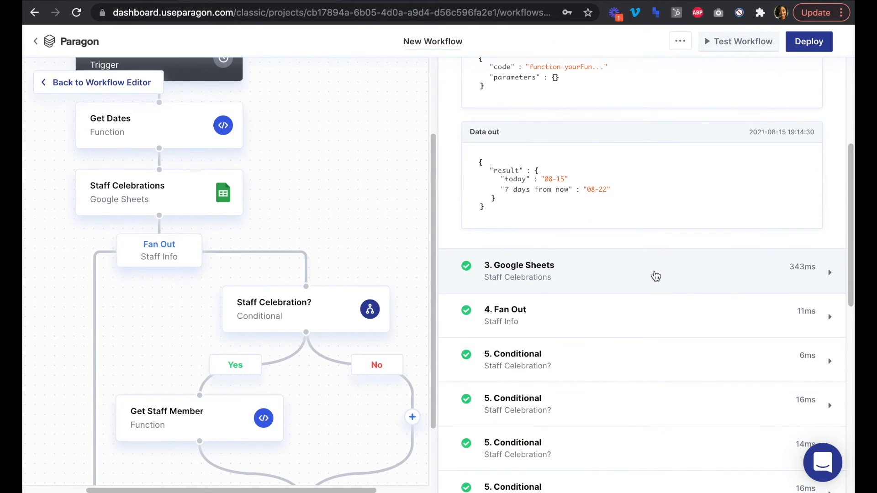
click(656, 276)
scroll(840, 320, down, 3)
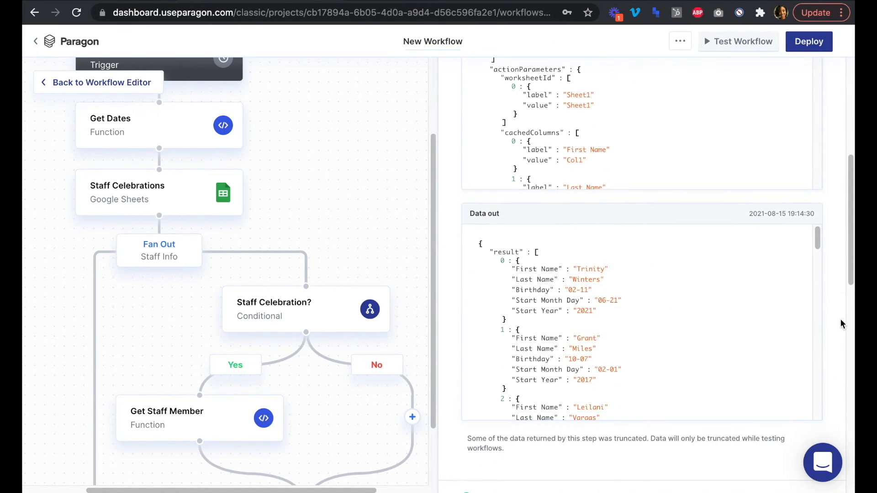
scroll(627, 323, down, 15)
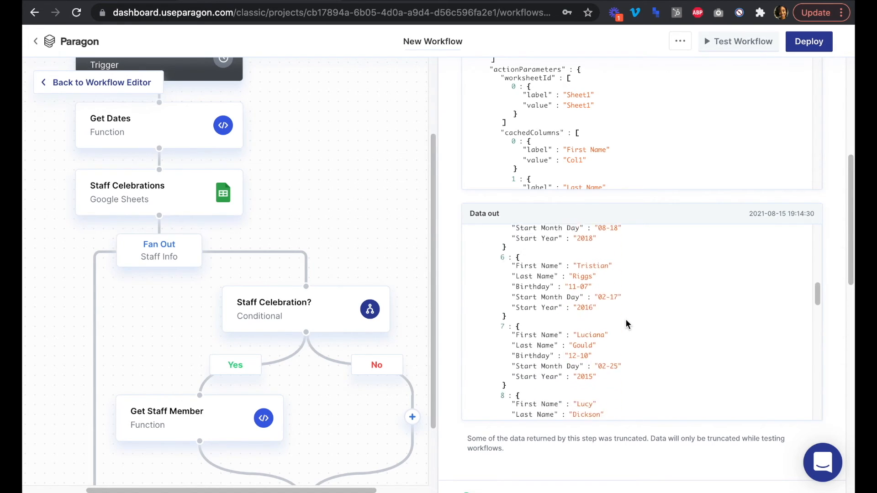
scroll(625, 324, down, 15)
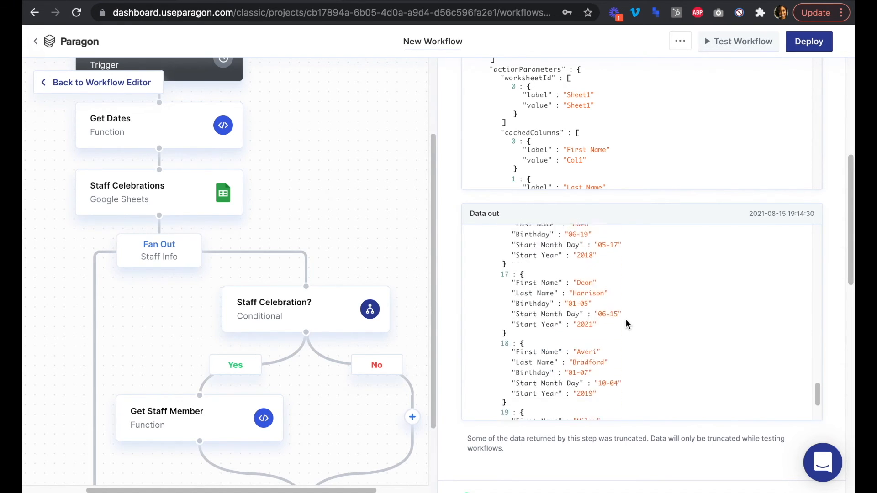
scroll(626, 323, up, 20)
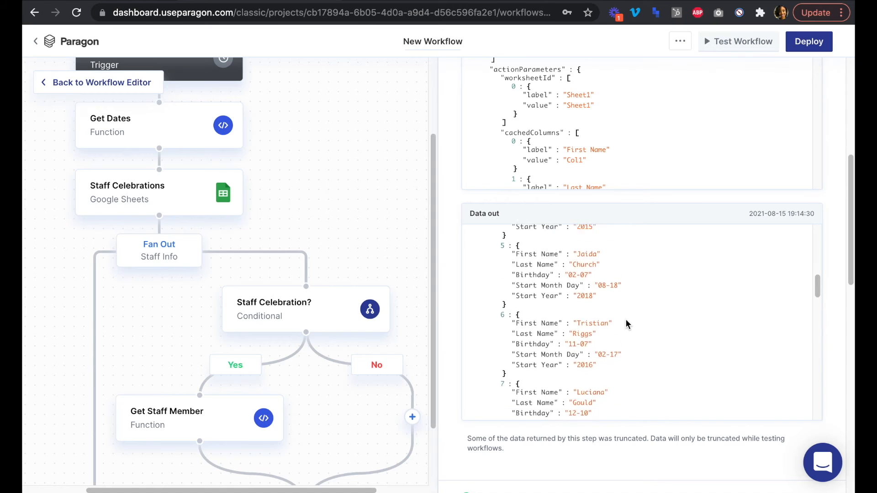
scroll(626, 323, up, 5)
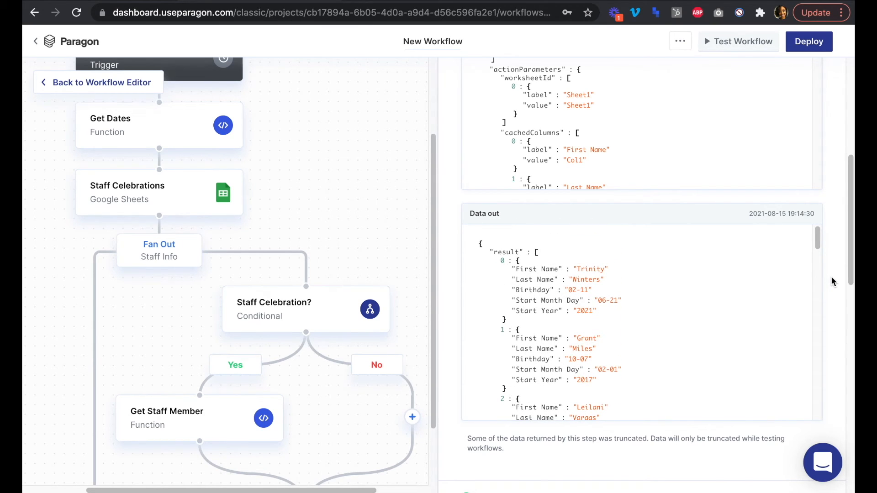
- Inspect the Staff Info Fan Out run, comparing its iterator input with the instances it outputs
scroll(831, 277, down, 7)
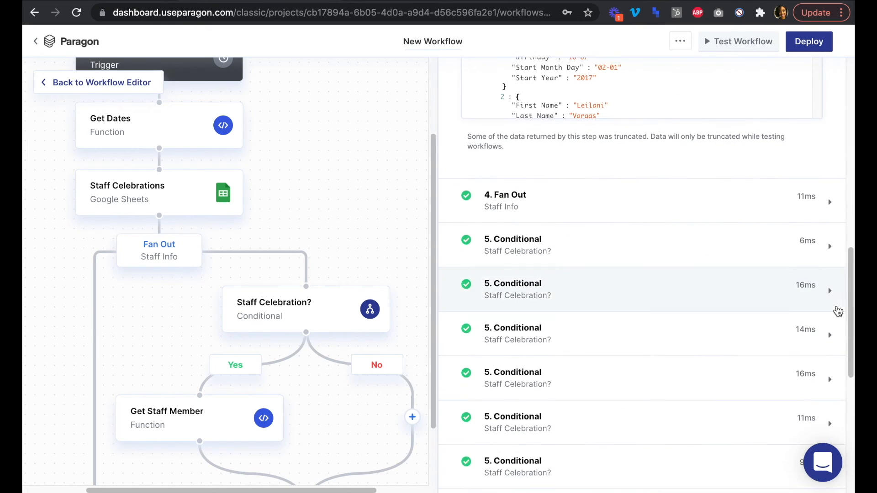
click(643, 192)
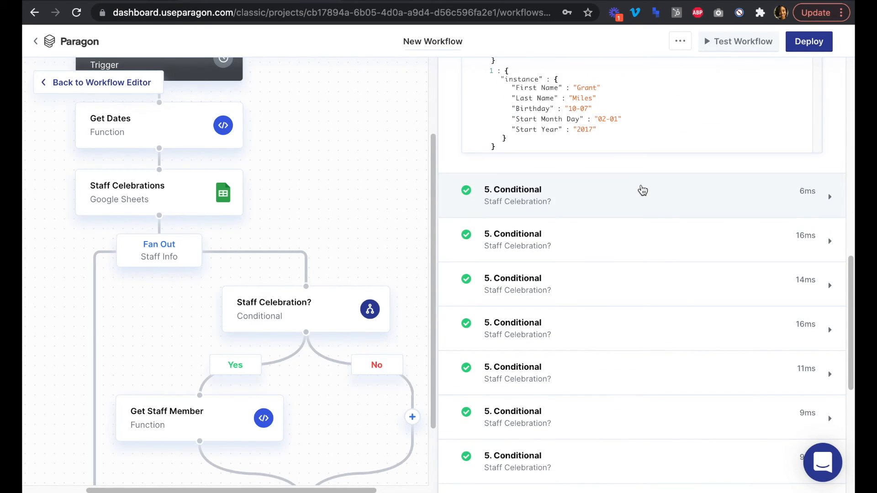
scroll(692, 142, up, 6)
scroll(691, 142, up, 2)
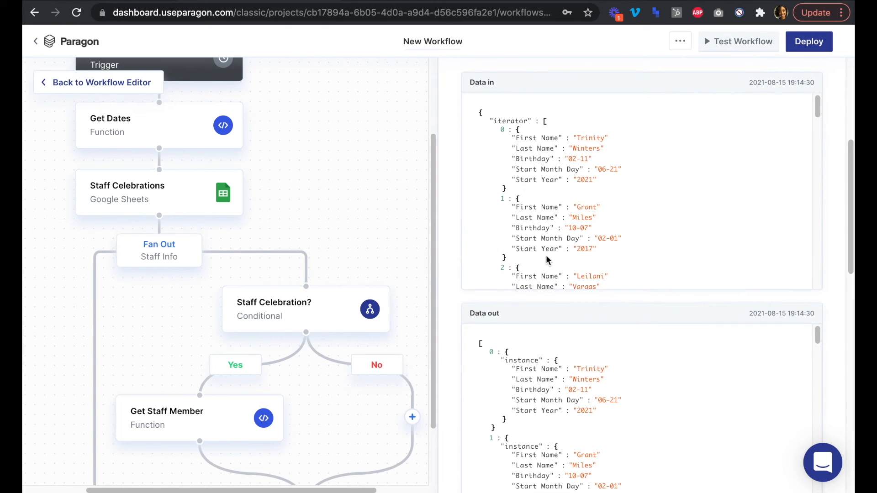
scroll(832, 200, down, 3)
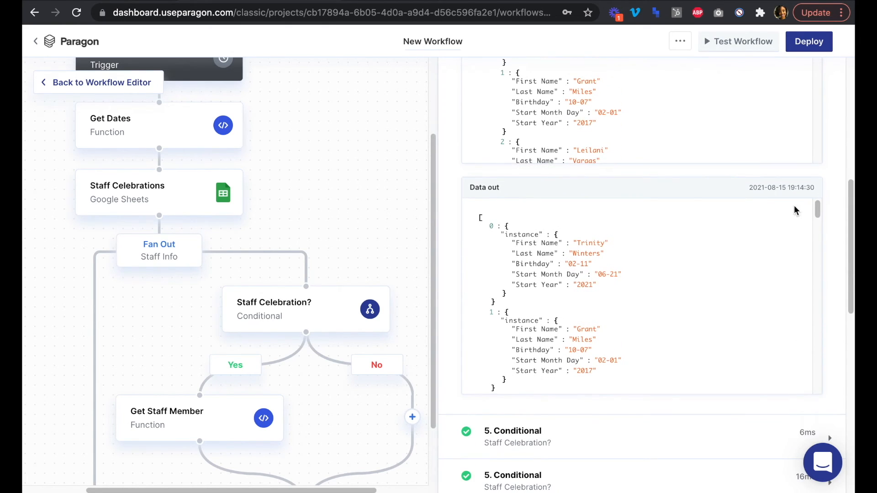
scroll(550, 319, down, 7)
scroll(550, 321, down, 2)
- Load the remaining Staff Celebration? conditional runs and look through the full list
scroll(835, 277, down, 6)
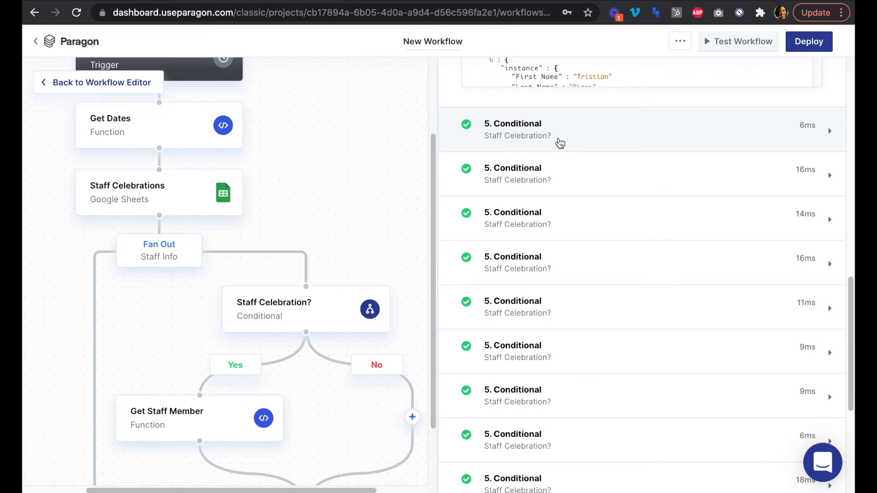
scroll(561, 173, down, 1)
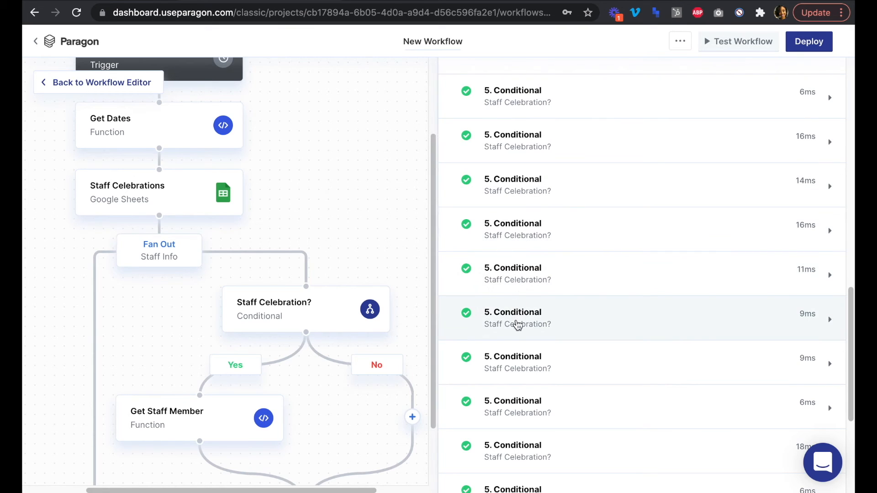
scroll(513, 368, down, 3)
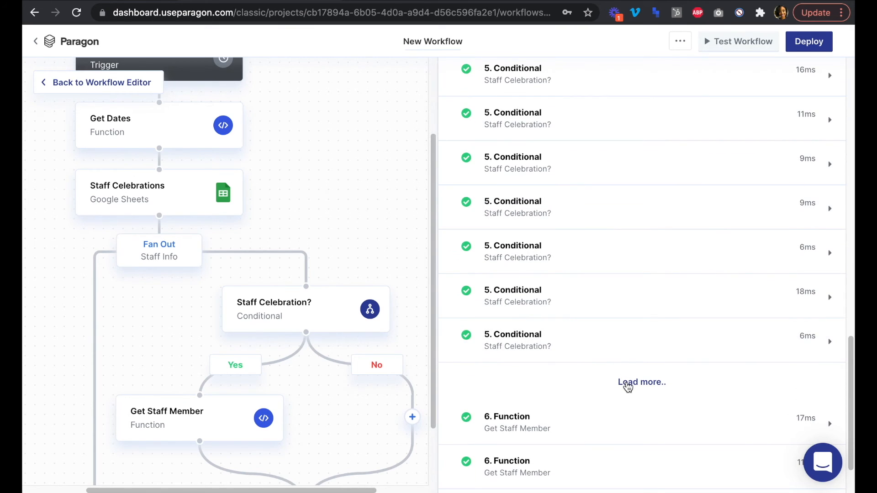
click(627, 387)
scroll(626, 385, down, 5)
scroll(552, 380, down, 4)
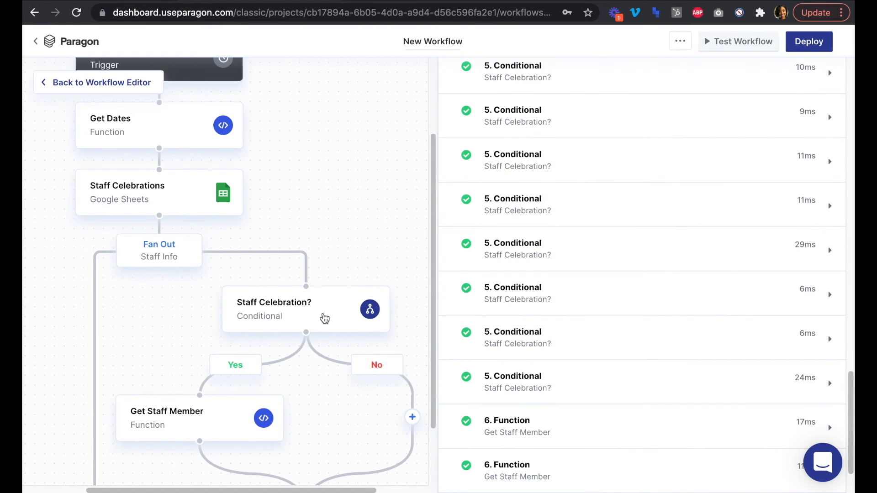
- Inspect the input parameters and returned result of each of the Get Staff Member runs
scroll(544, 297, down, 2)
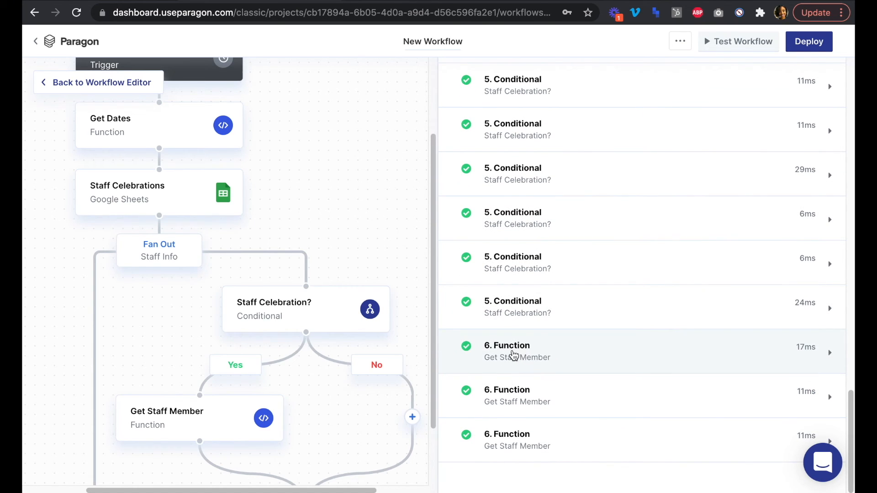
click(546, 360)
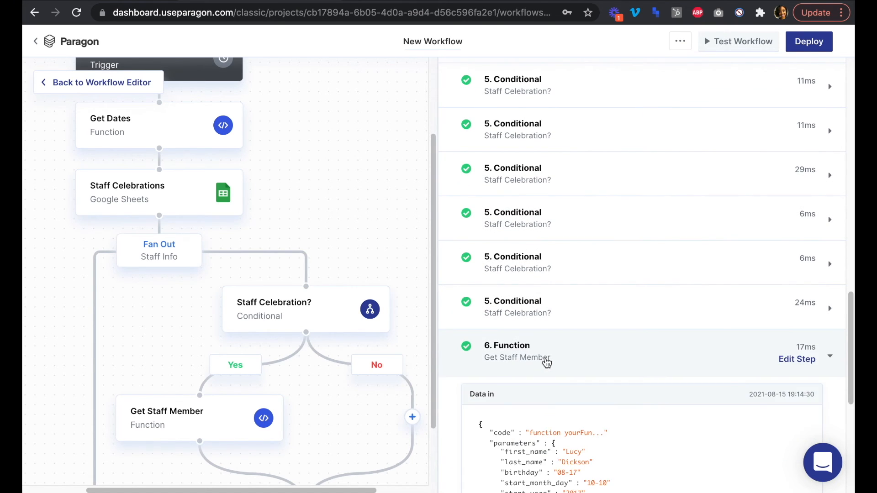
scroll(832, 337, down, 4)
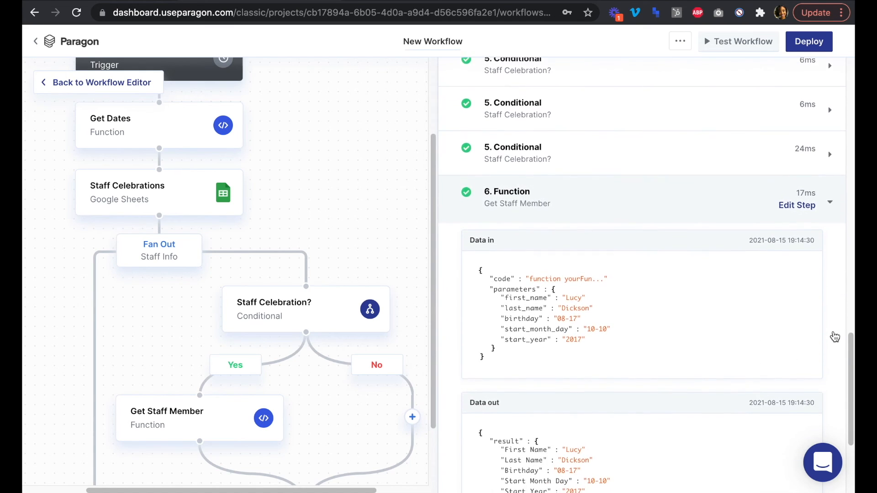
scroll(834, 336, down, 3)
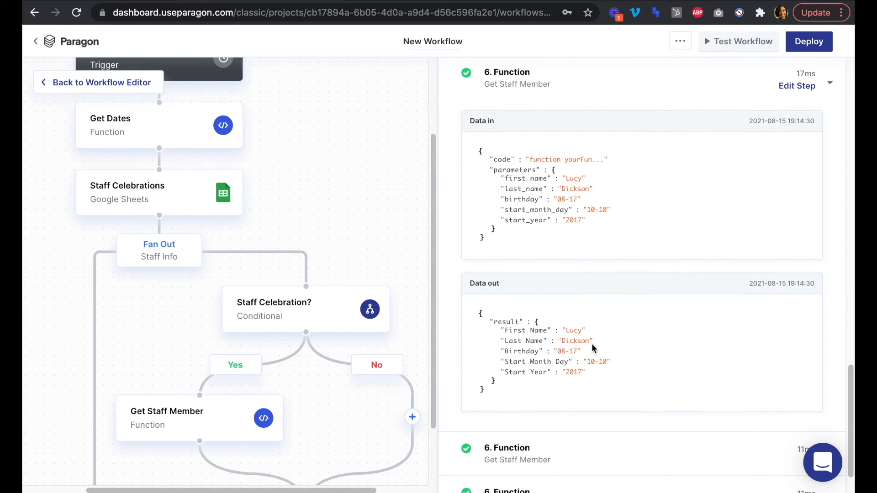
scroll(839, 323, down, 2)
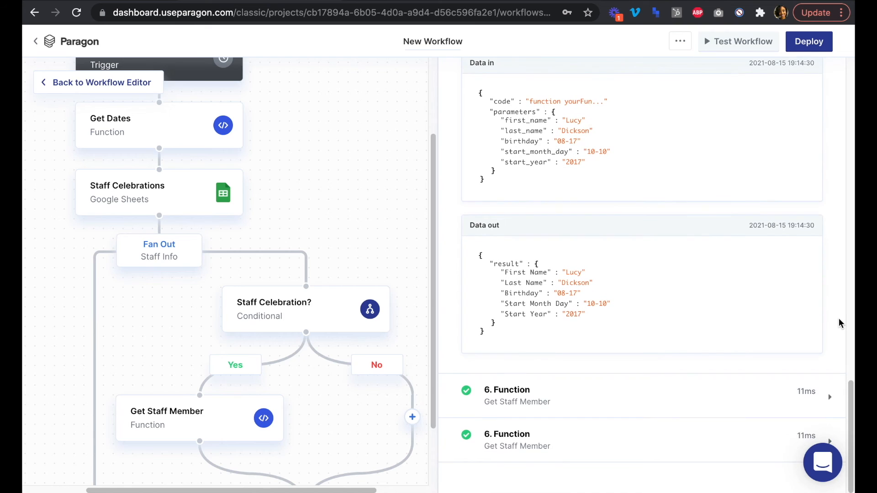
click(649, 394)
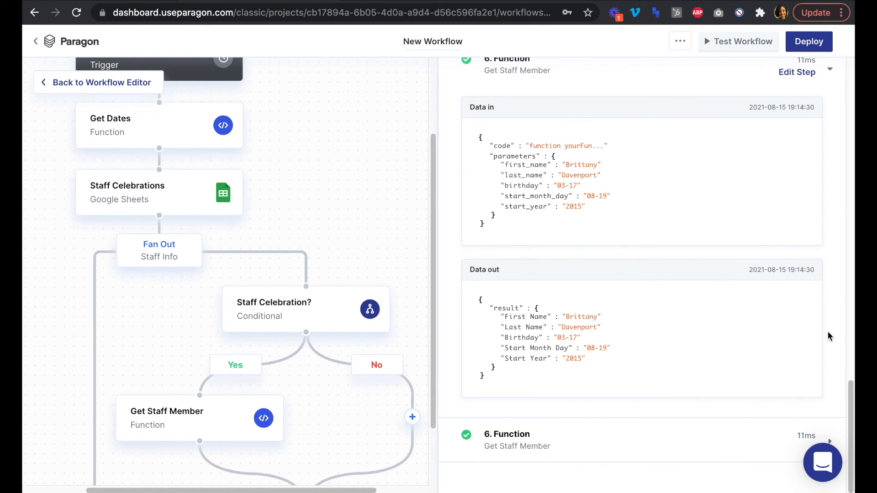
click(600, 455)
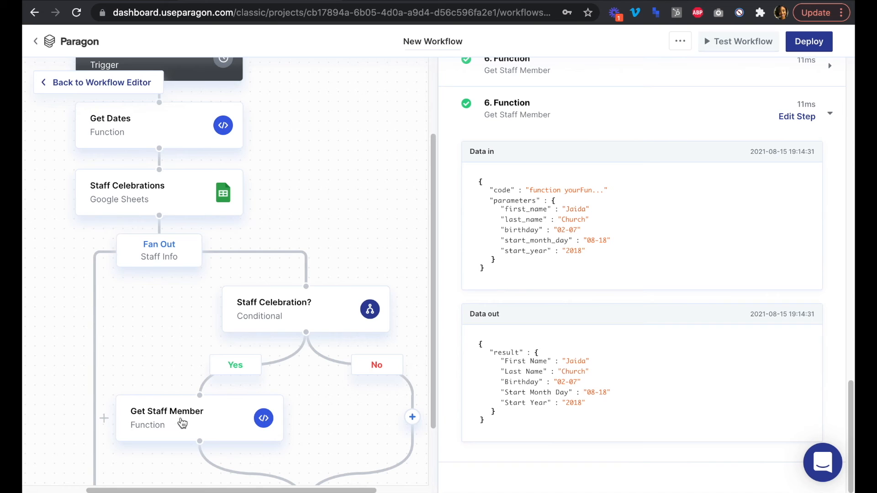
- Check which choice was selected in the second-to-last Staff Celebration? conditional run
scroll(548, 230, up, 10)
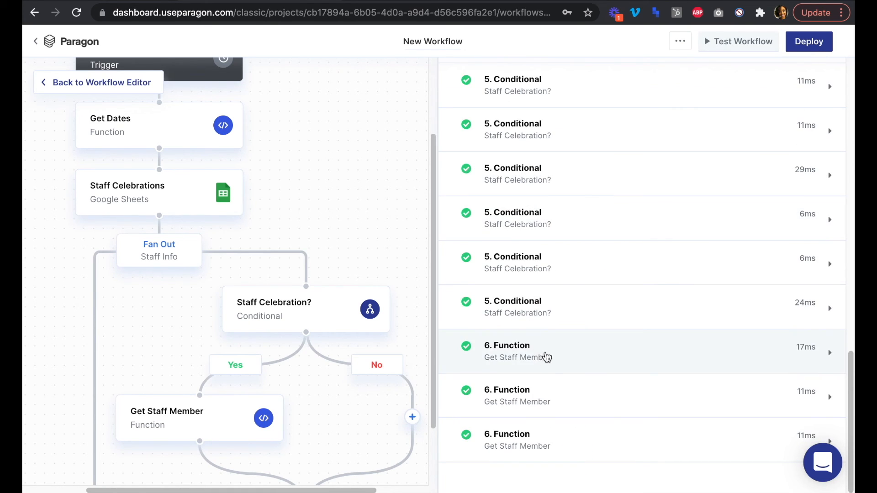
scroll(548, 429, down, 1)
click(527, 264)
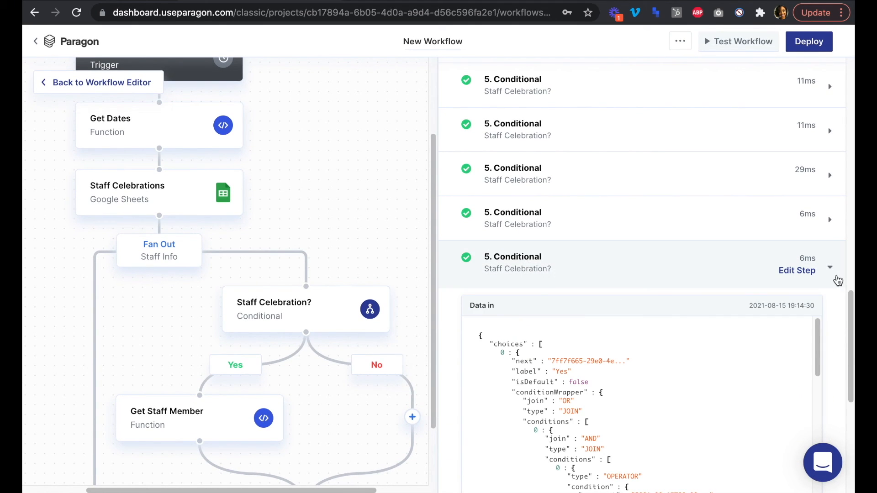
scroll(838, 289, down, 5)
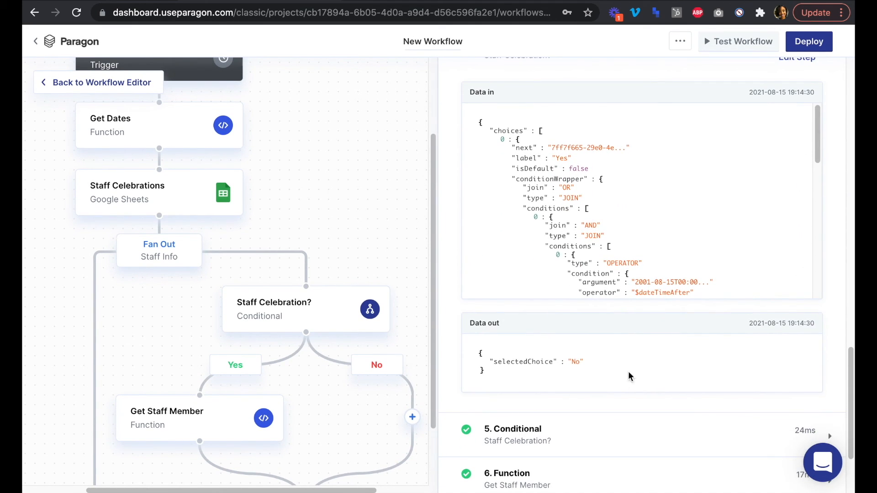
- Check which choice was selected in the last and third-to-last Staff Celebration? conditional runs, leaving both runs' details collapsed
click(569, 434)
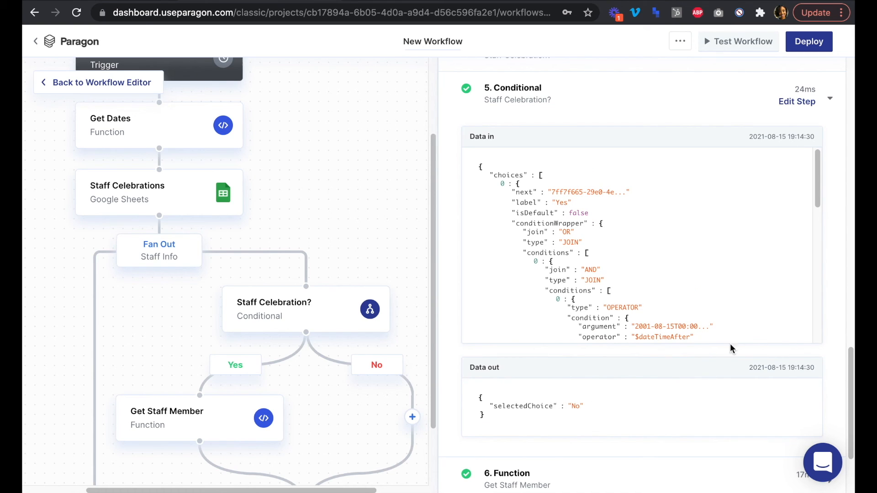
scroll(837, 294, up, 5)
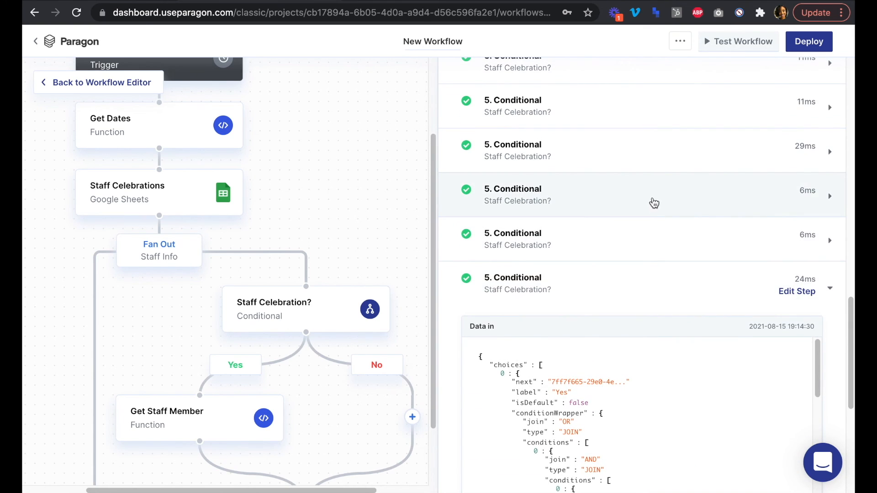
click(651, 202)
scroll(838, 340, down, 1)
scroll(840, 338, down, 3)
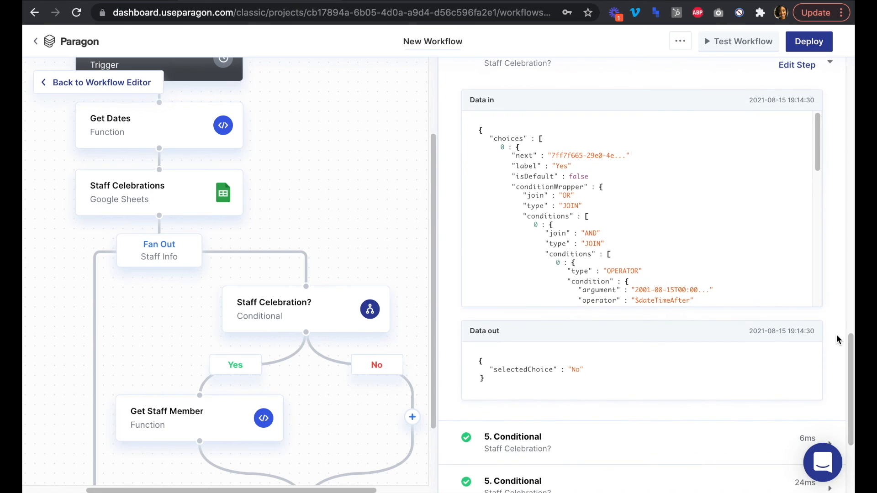
scroll(612, 356, up, 7)
click(603, 315)
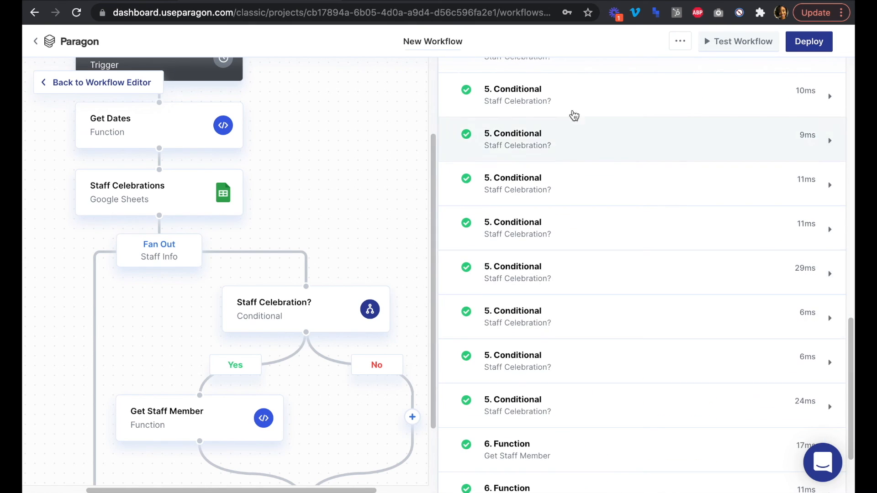
scroll(569, 384, down, 2)
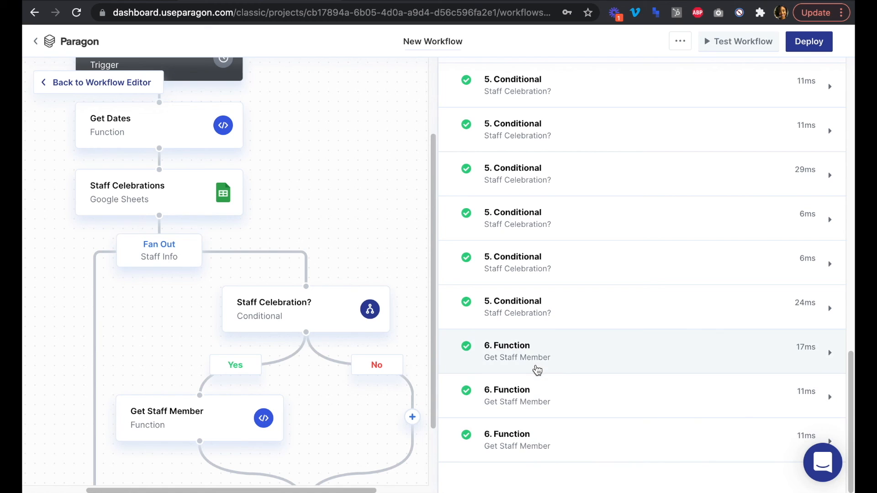
scroll(331, 338, down, 3)
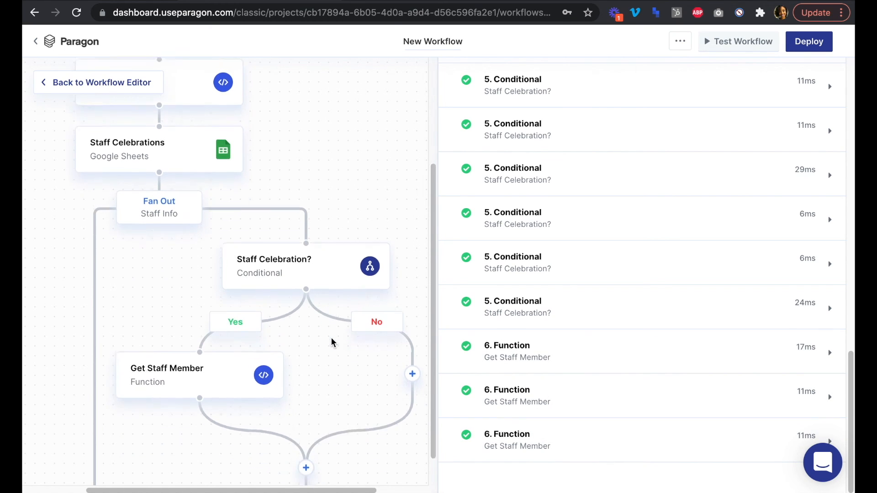